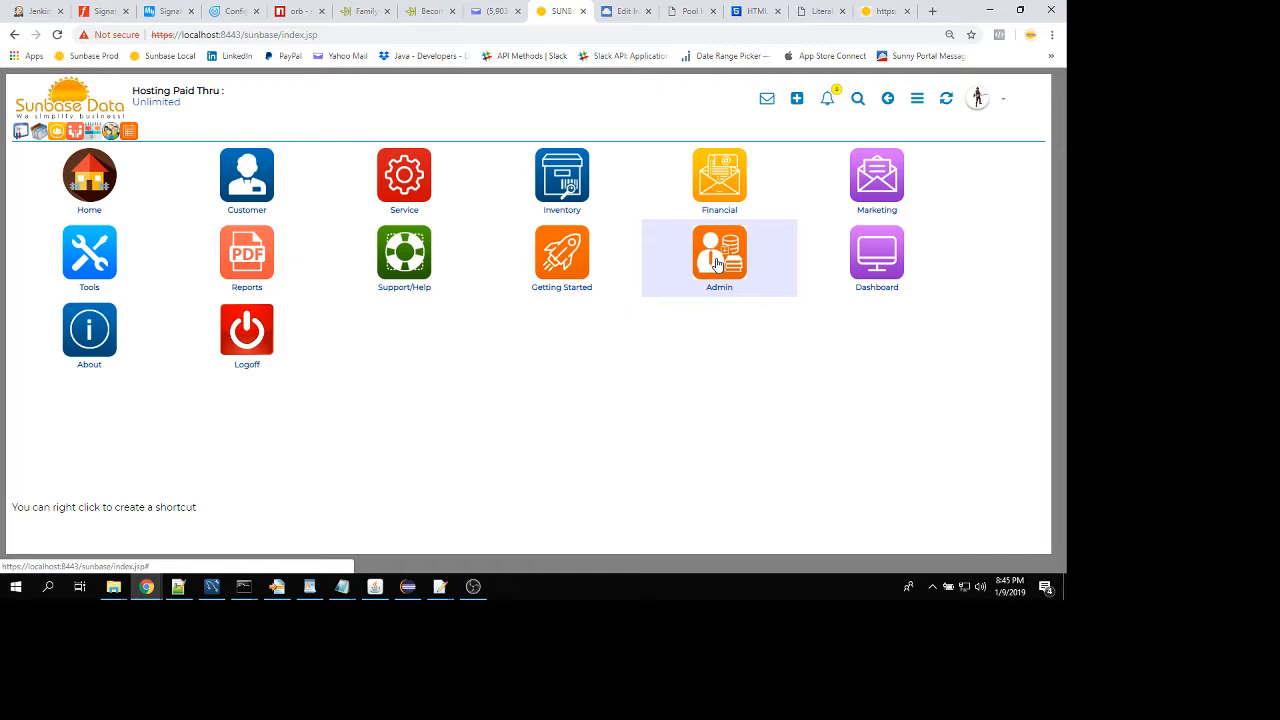
Add a task list definition named "SPH Install" in the admin configuration's todo list management and save it
left_click(716, 262)
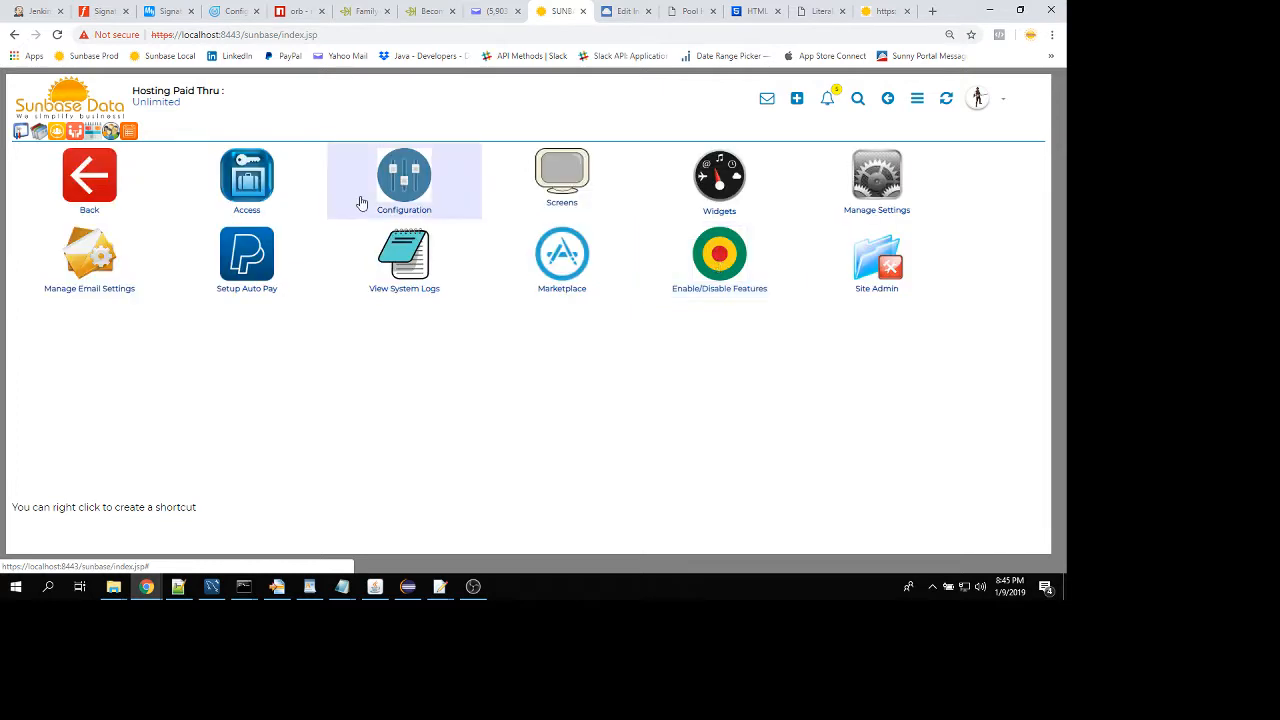
left_click(413, 195)
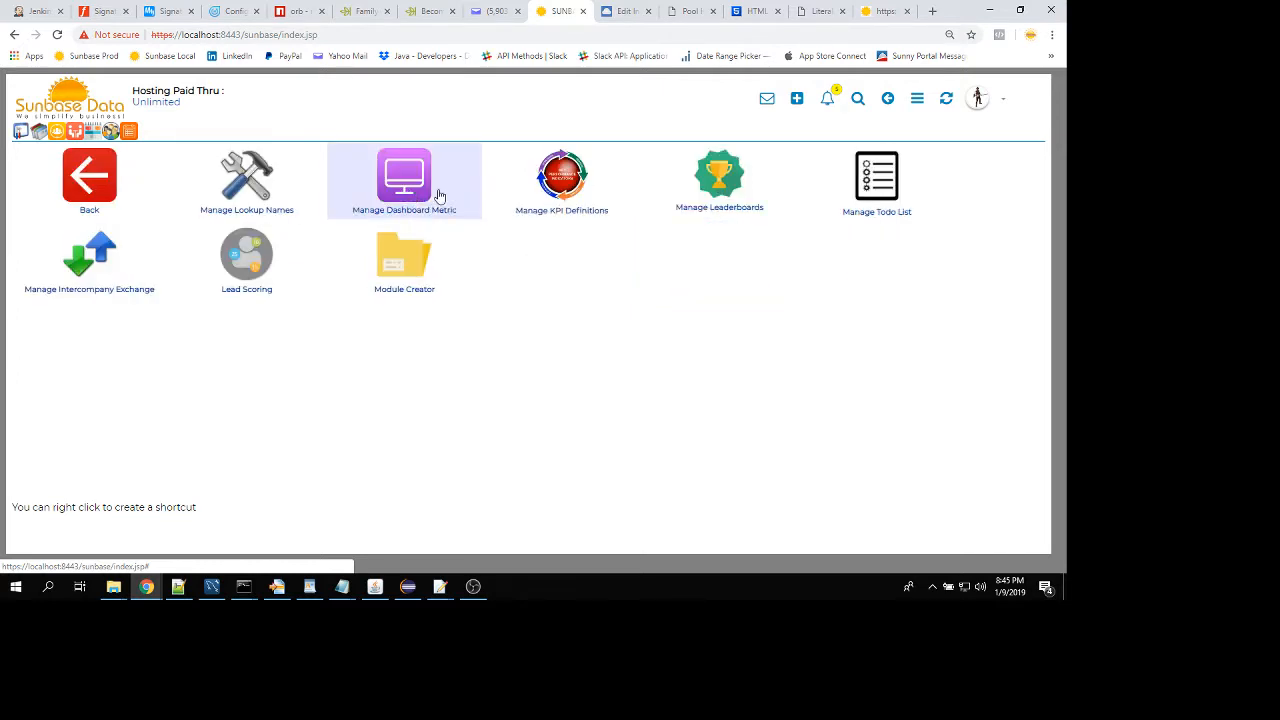
left_click(918, 210)
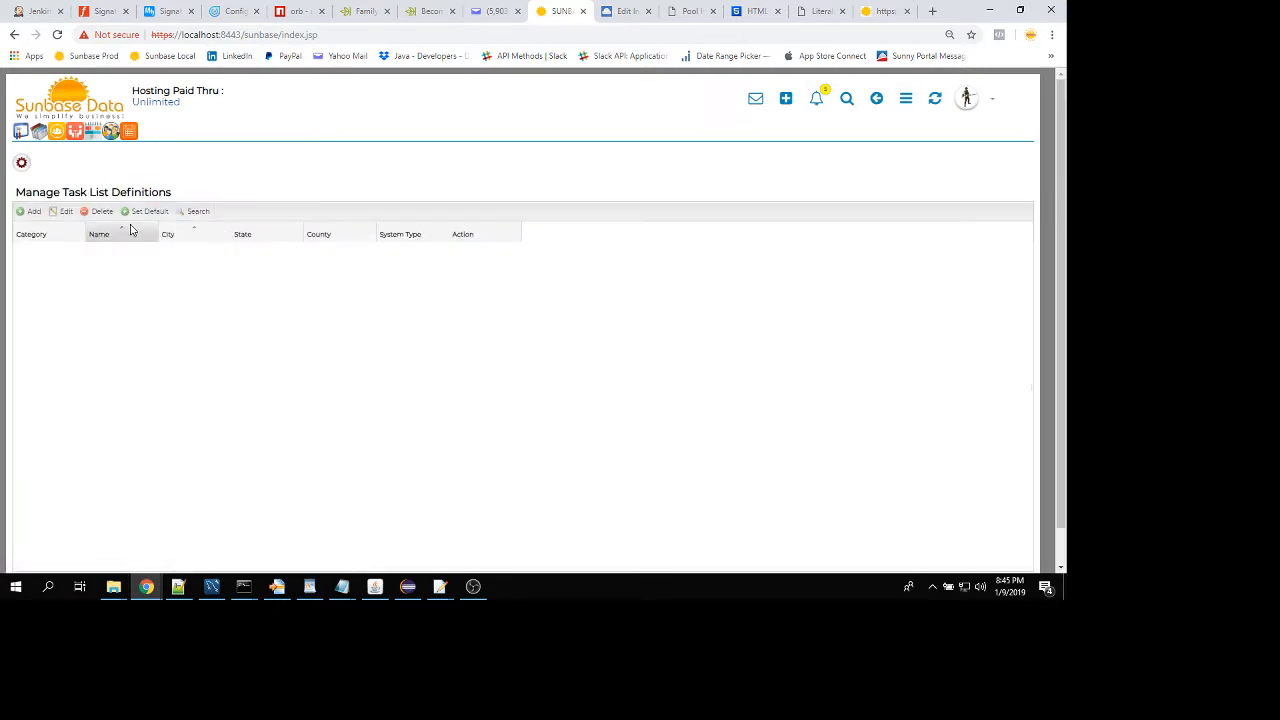
left_click(30, 212)
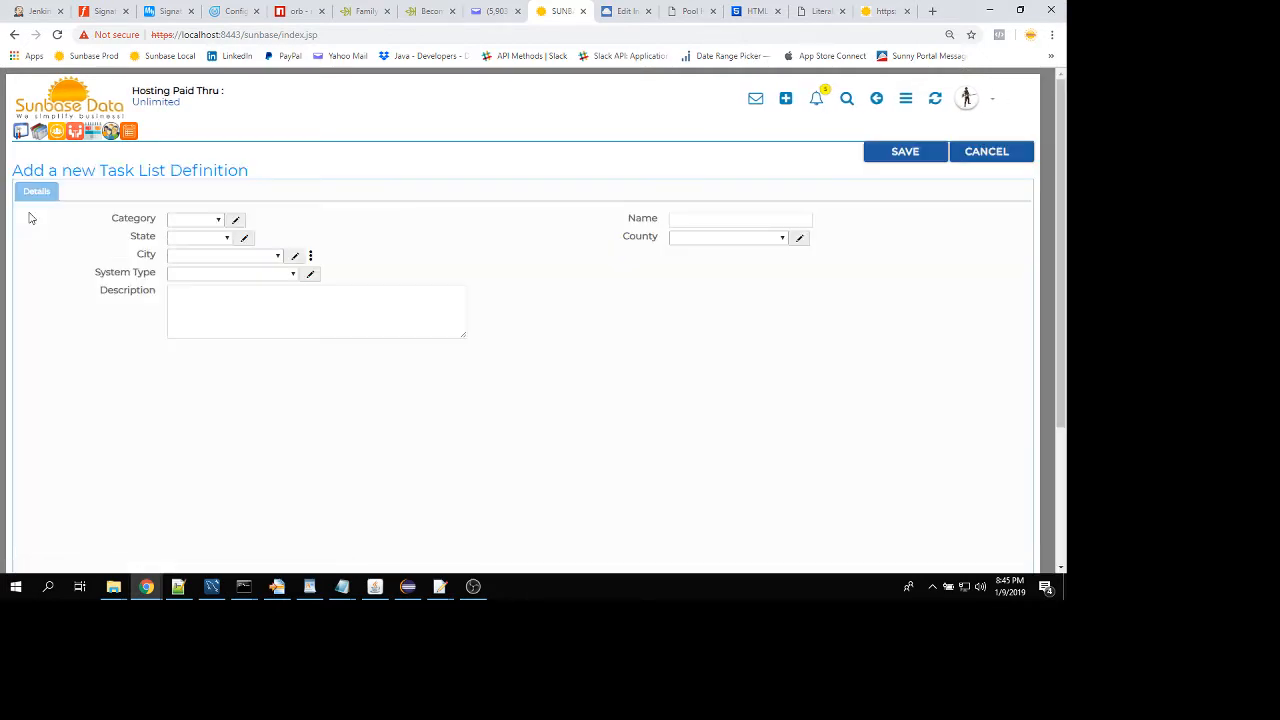
left_click(690, 218)
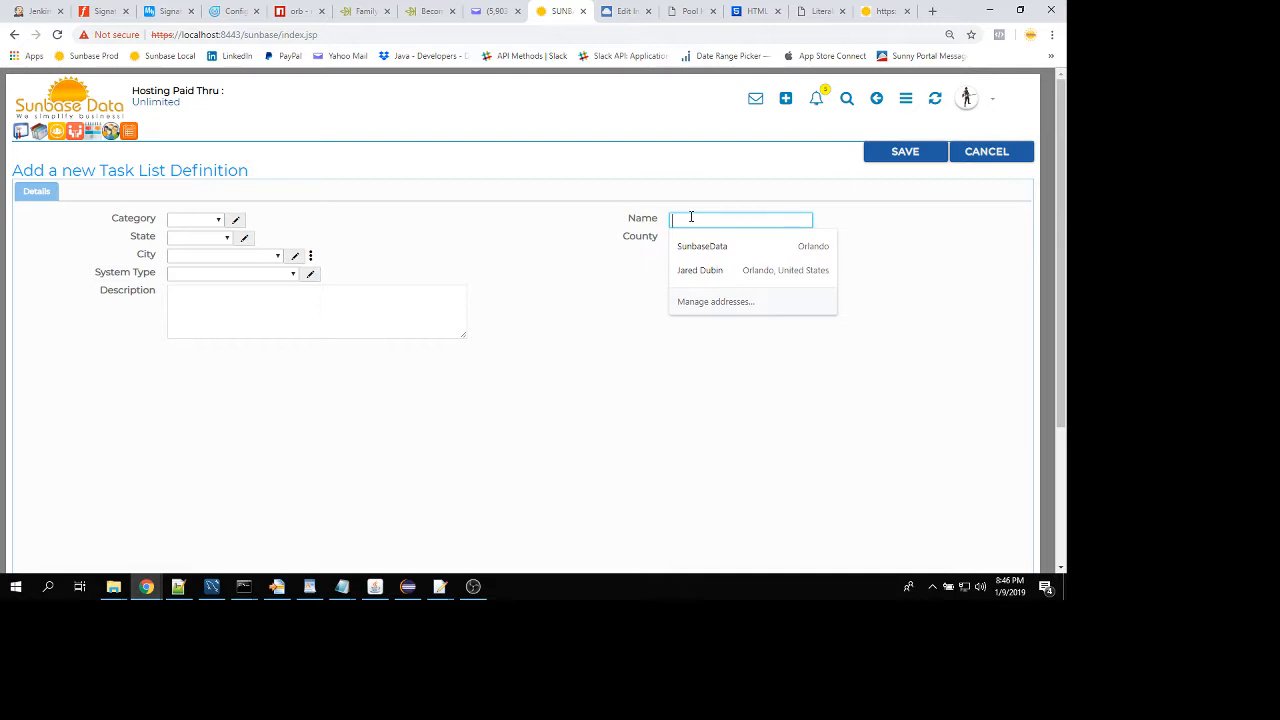
type("S")
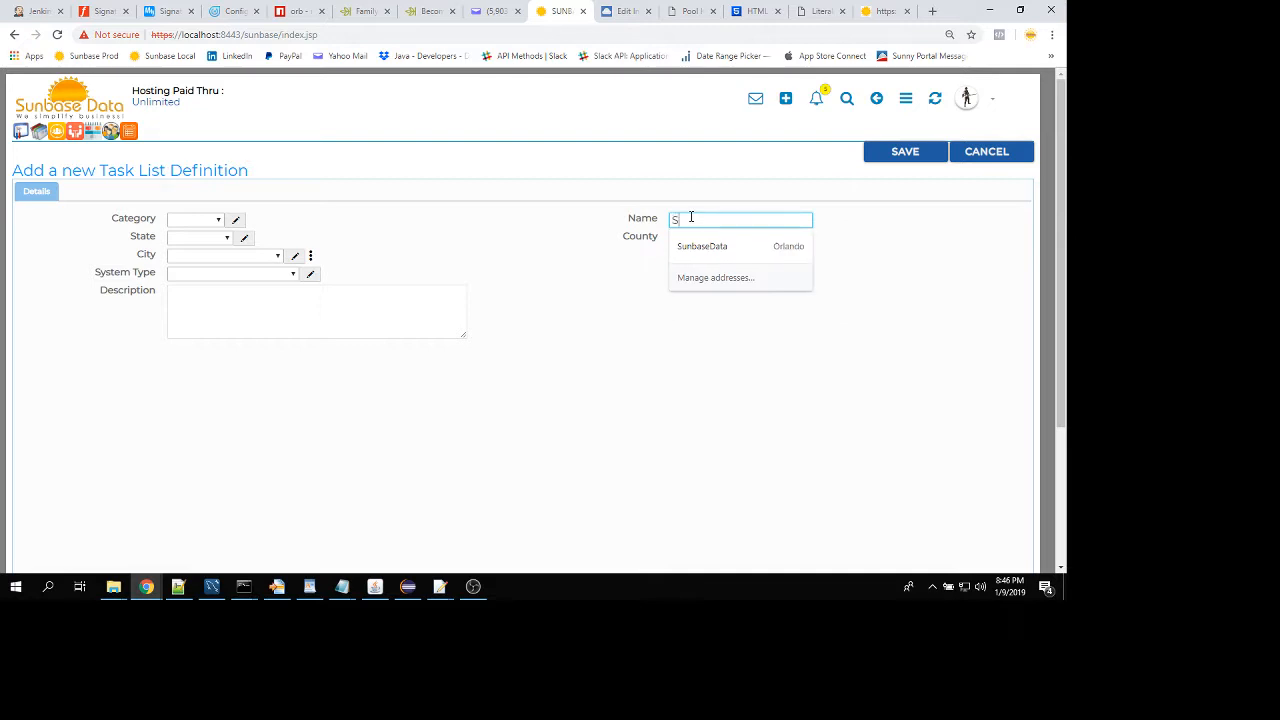
type("PH")
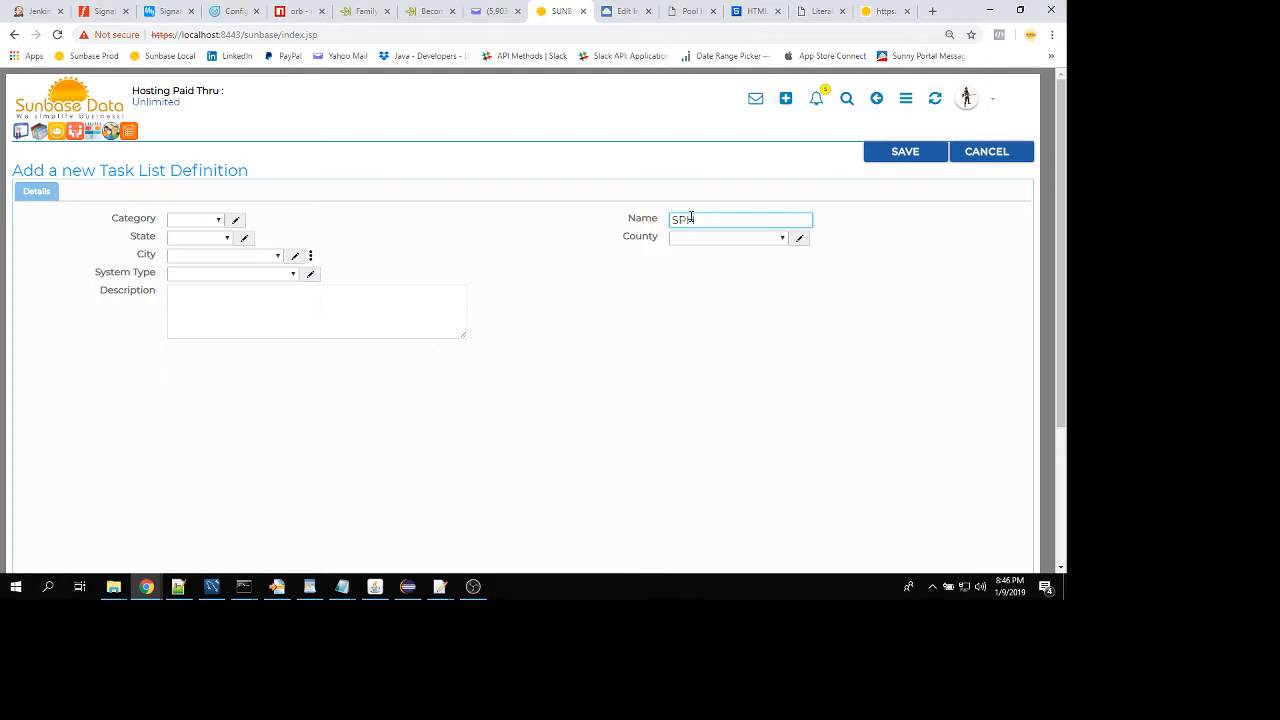
type(" Install")
left_click(904, 156)
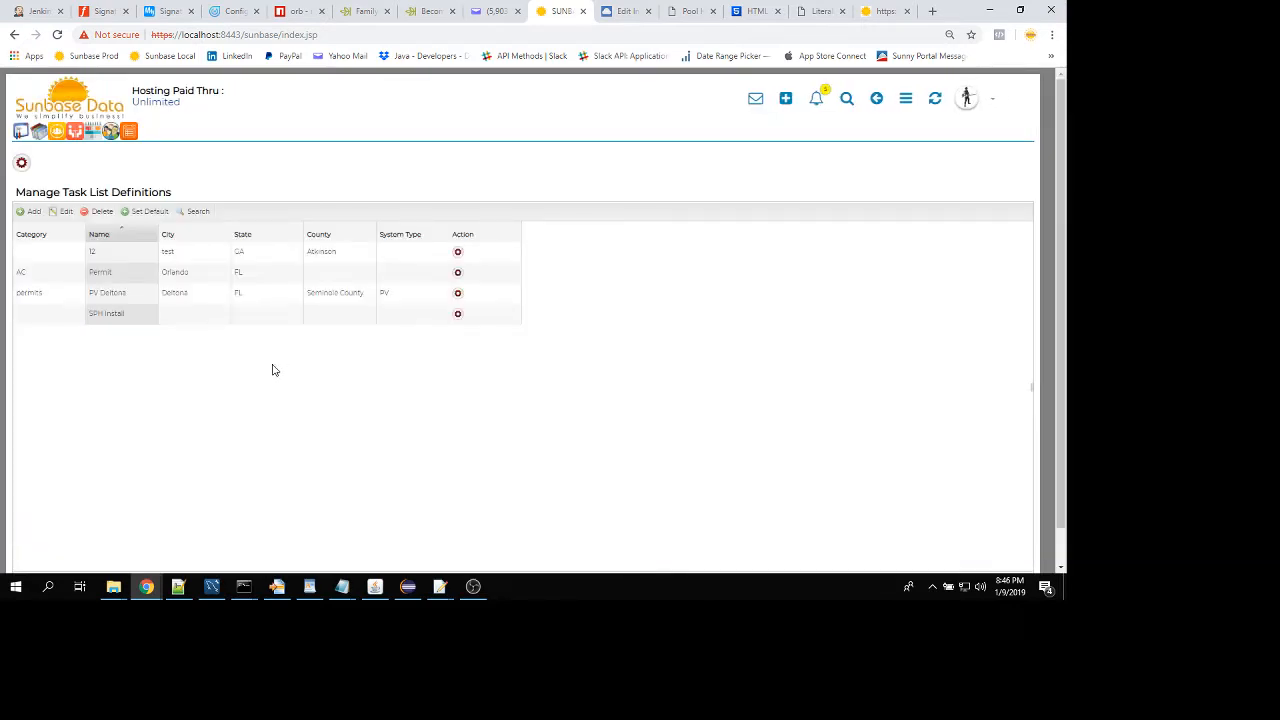
Start a new todo item in the SPH Install task list and title it "File Permit"
left_click(458, 316)
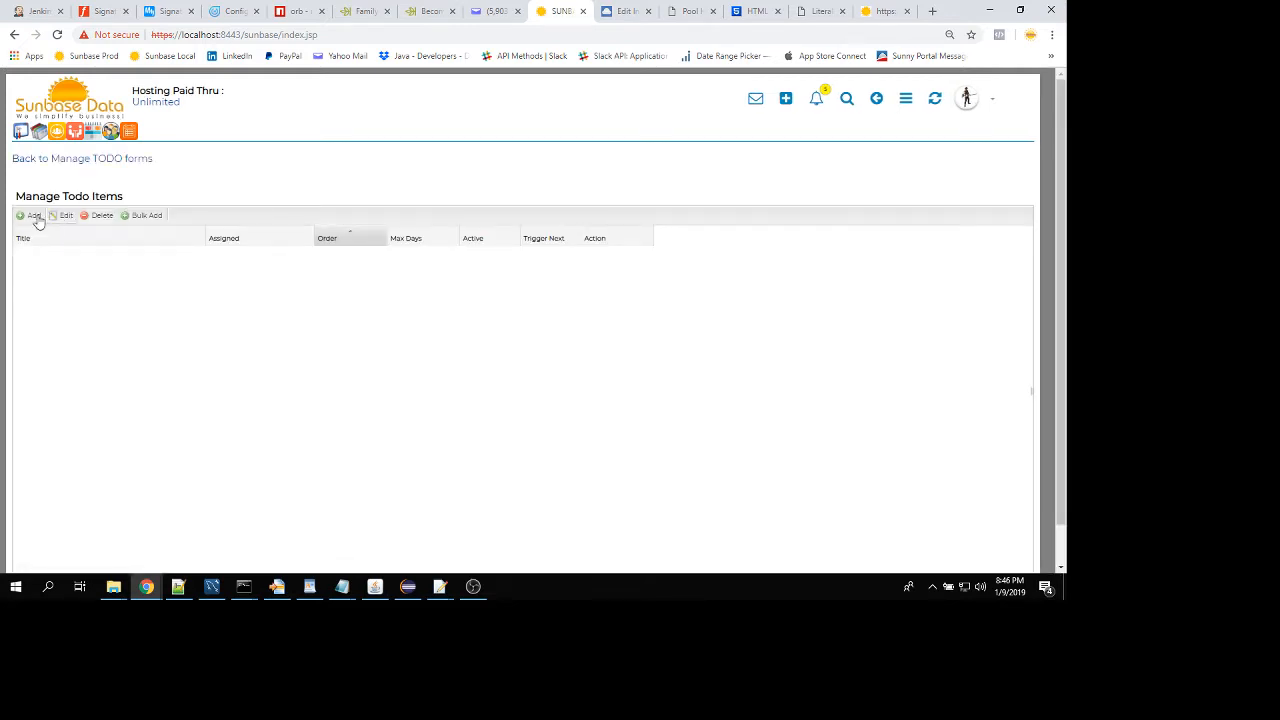
left_click(24, 220)
left_click(196, 224)
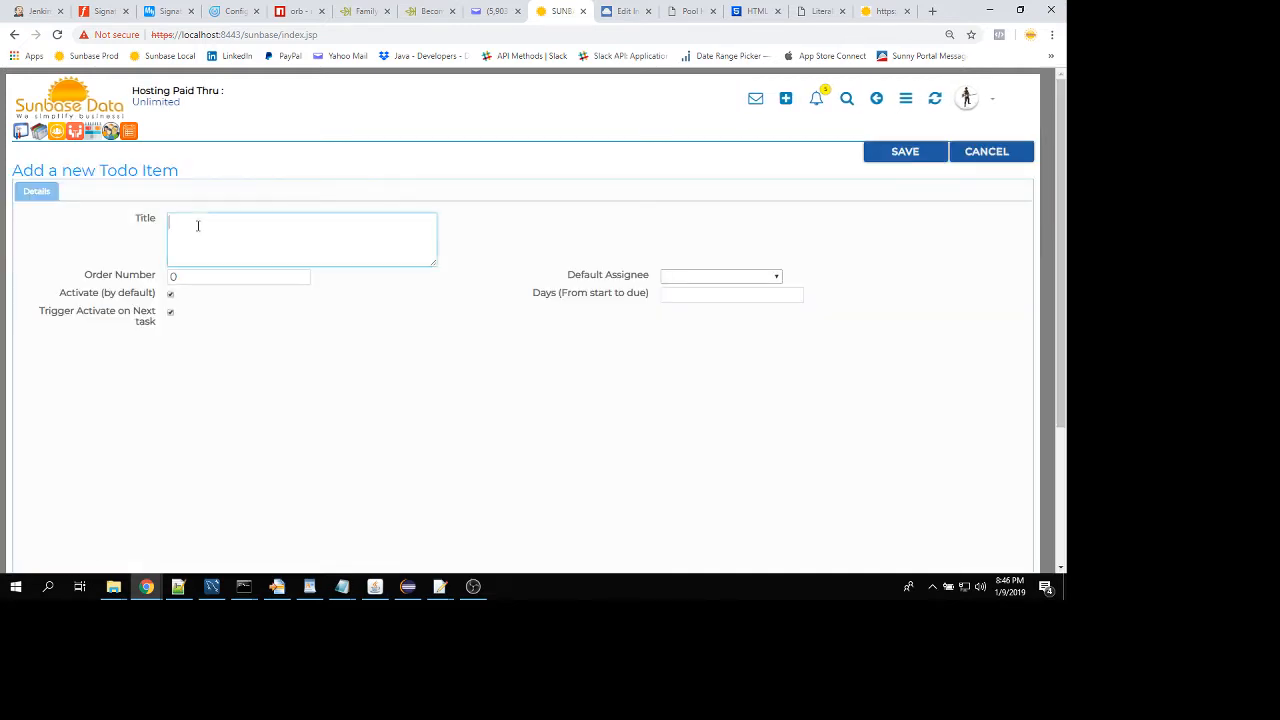
type("S")
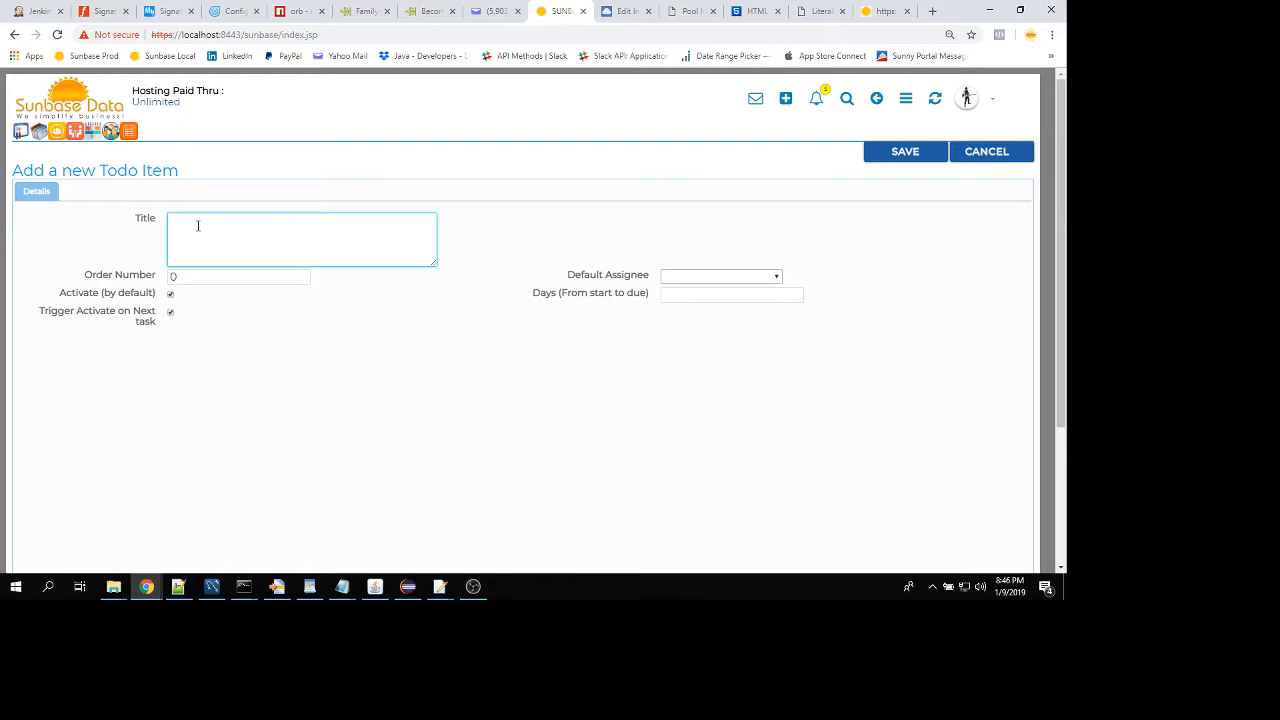
type("File Permin")
key("BackSpace")
type("t")
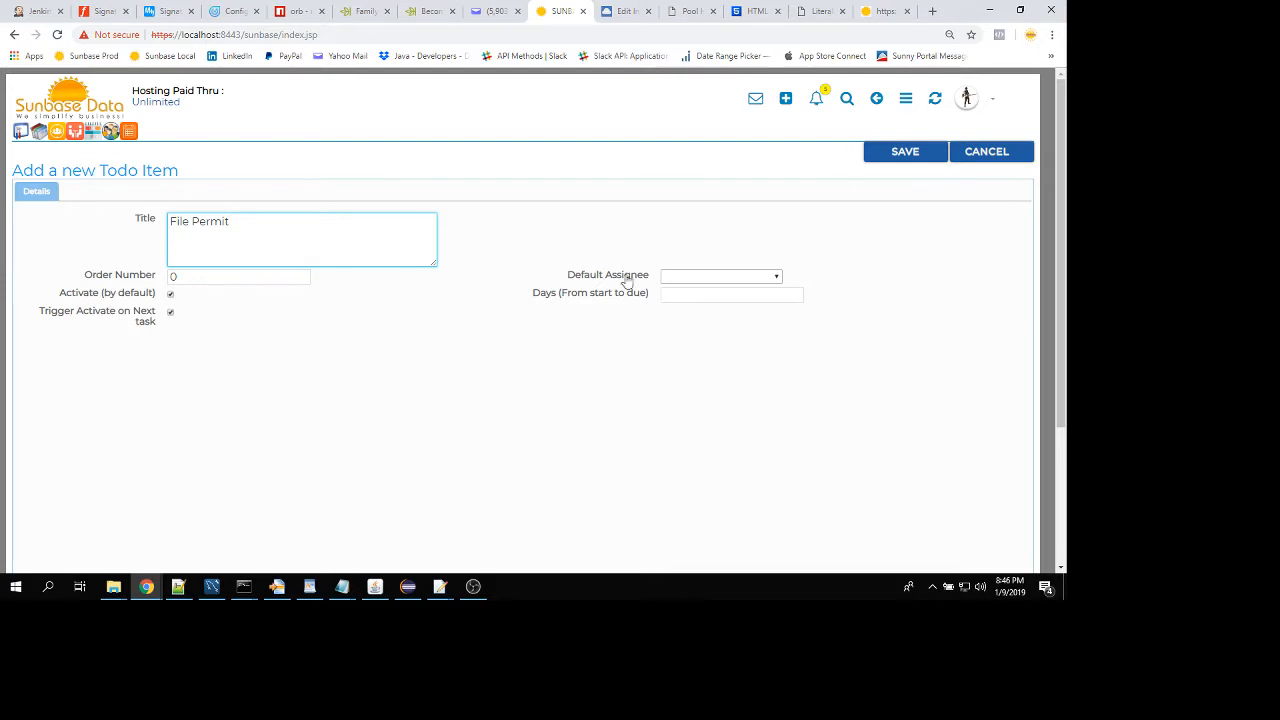
Leave the File Permit item without a default assignee, set its days from start to due to 3, and save it
left_click(735, 277)
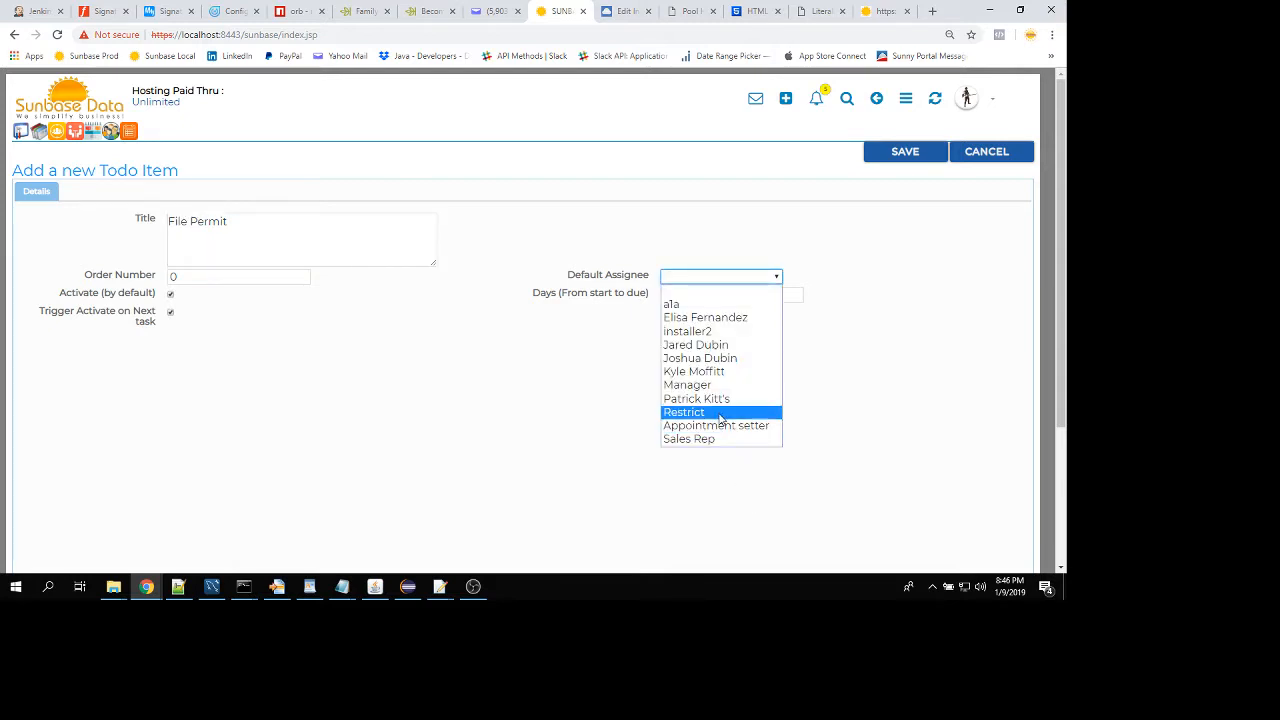
left_click(836, 402)
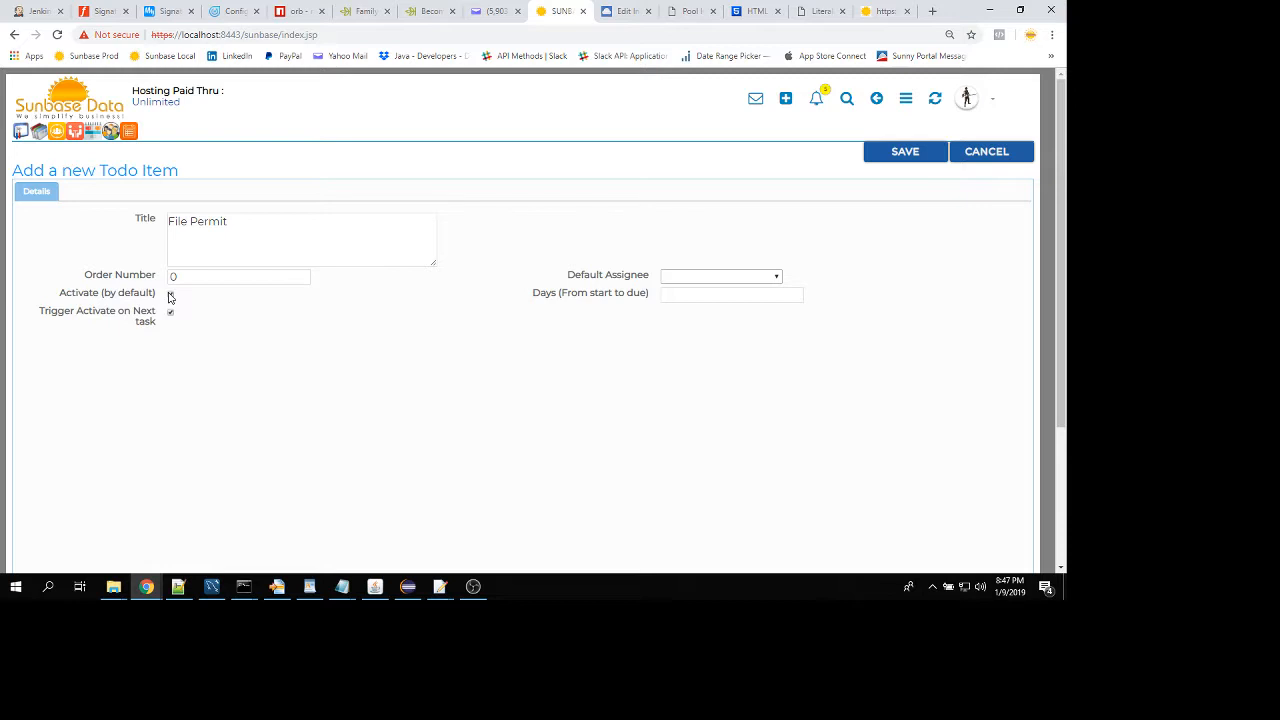
left_click(695, 296)
type("3")
left_click(914, 160)
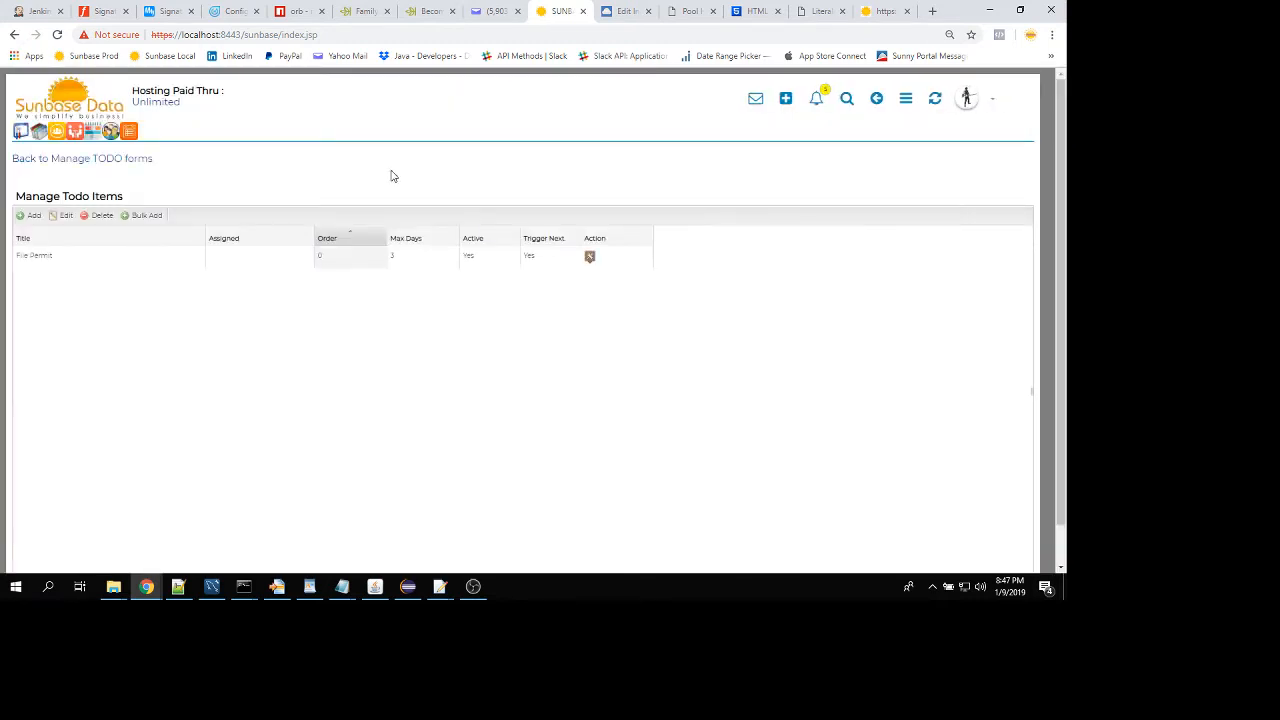
Start another todo item titled "Pick up Permit" with order number 1
left_click(28, 215)
left_click(222, 236)
type("P")
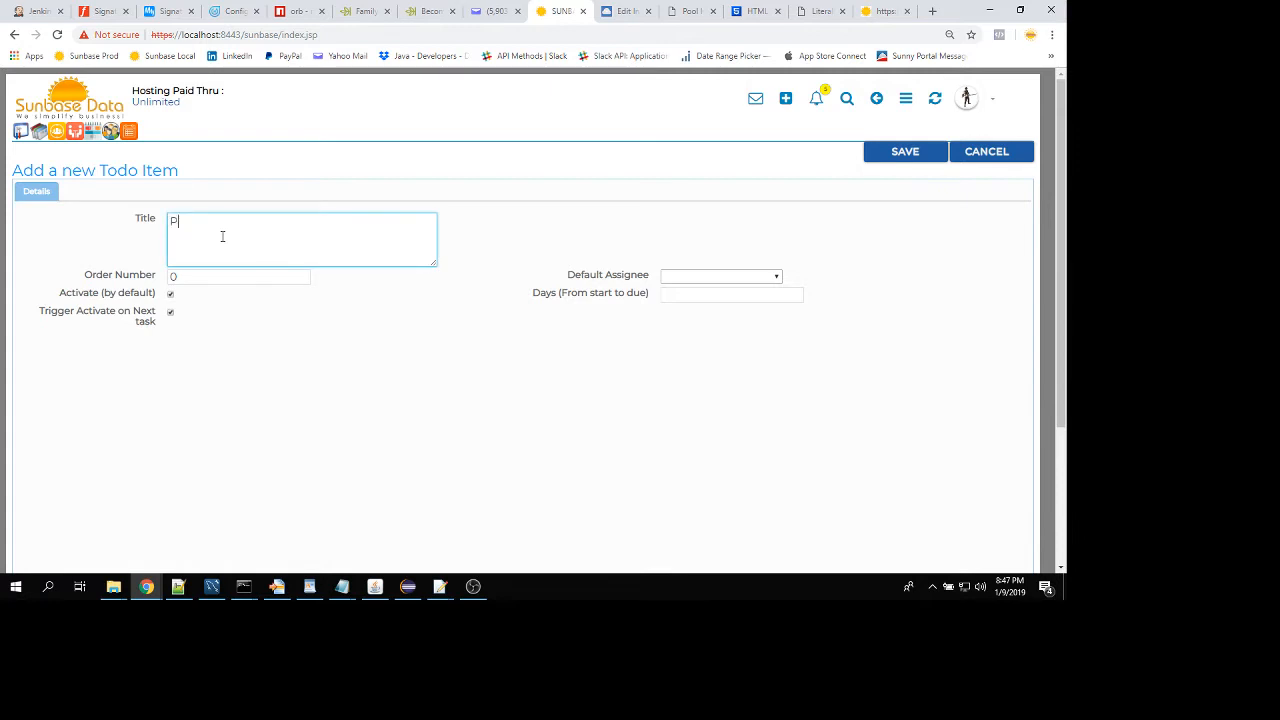
type("ick up Permit")
left_click(203, 276)
type("1")
left_click(434, 346)
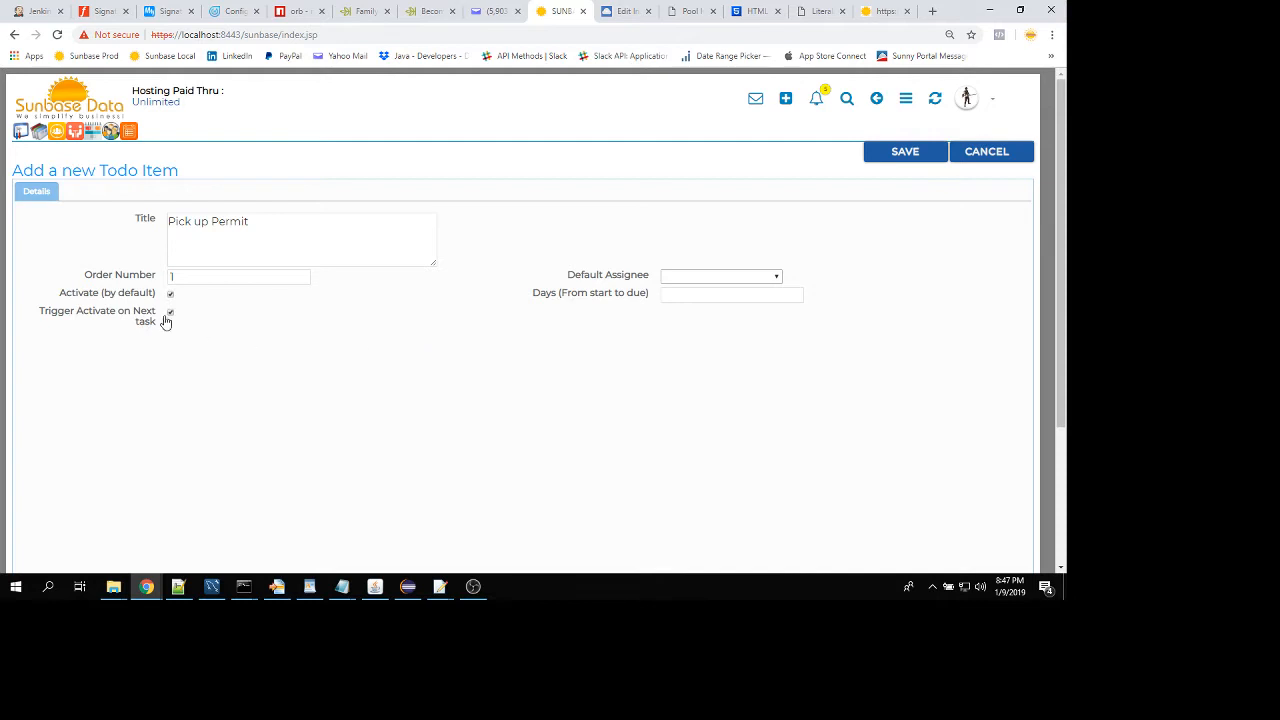
Turn off default activation for the Pick up Permit item, choose the fourth named user as default assignee, and save it
left_click(170, 294)
left_click(706, 295)
left_click(720, 279)
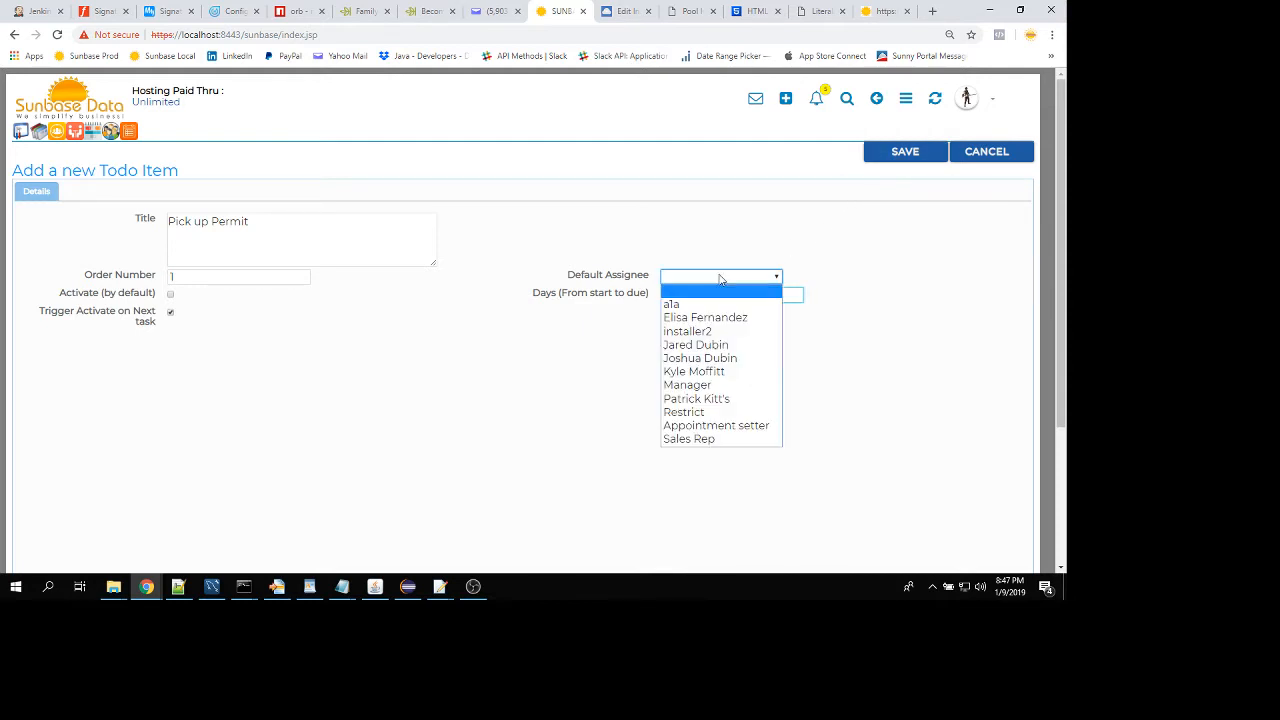
left_click(720, 345)
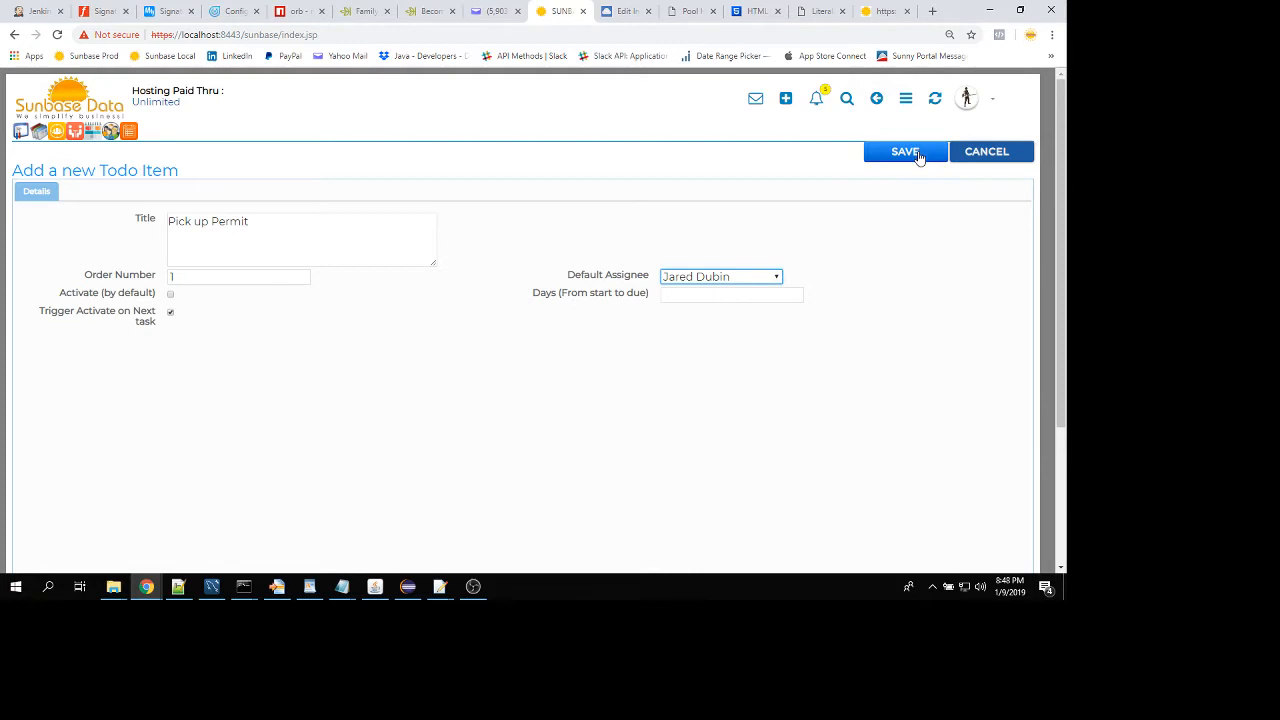
left_click(906, 152)
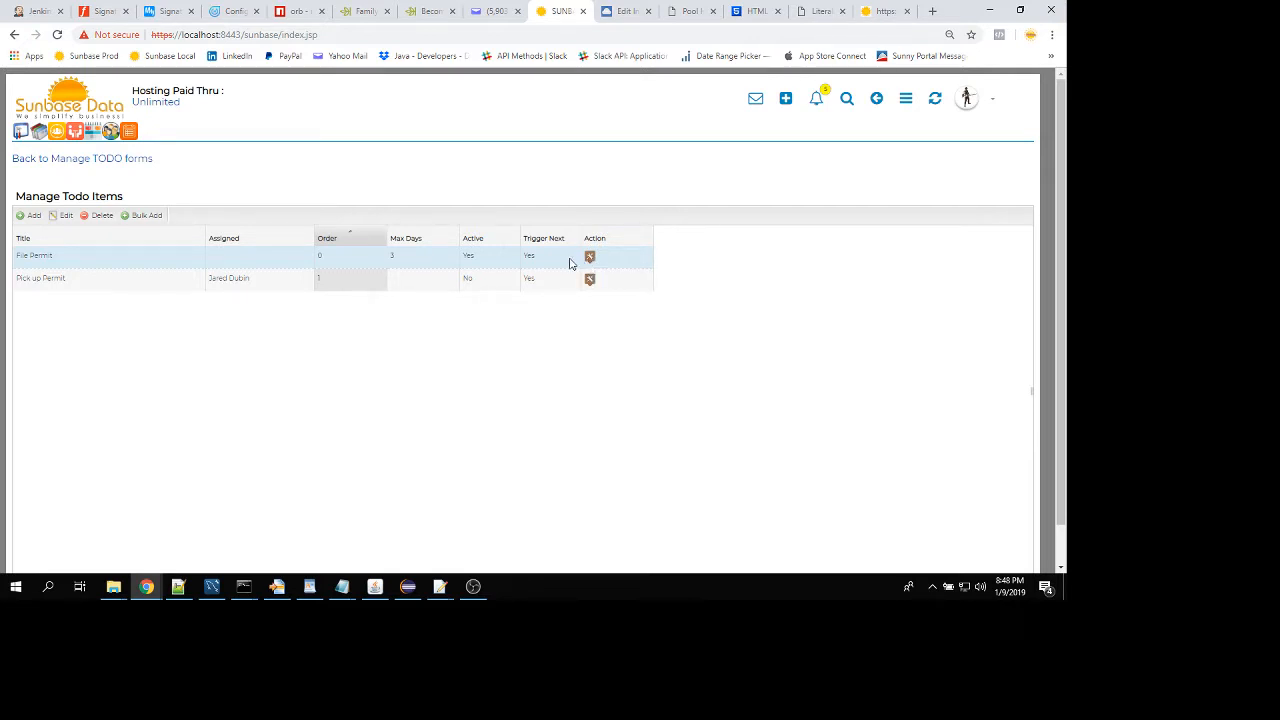
Replace PV Deltona with SPH Install as the default todo list and save the assignment
left_click(126, 160)
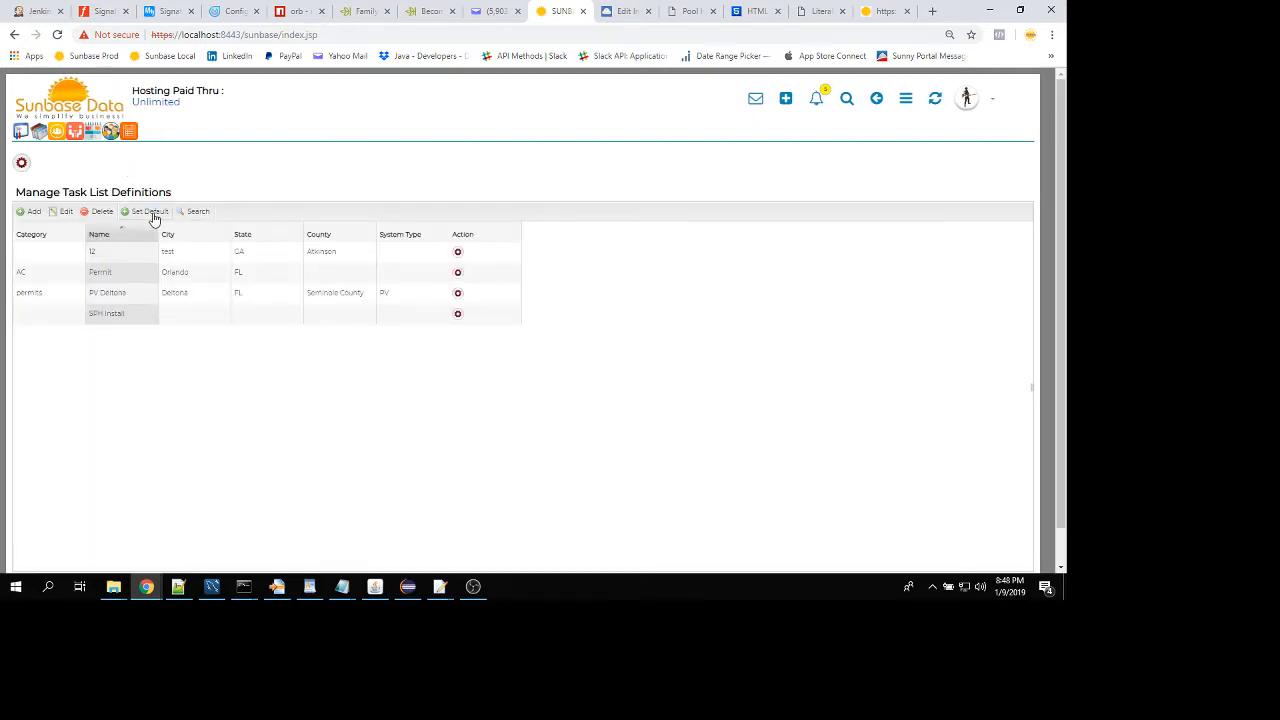
left_click(100, 316)
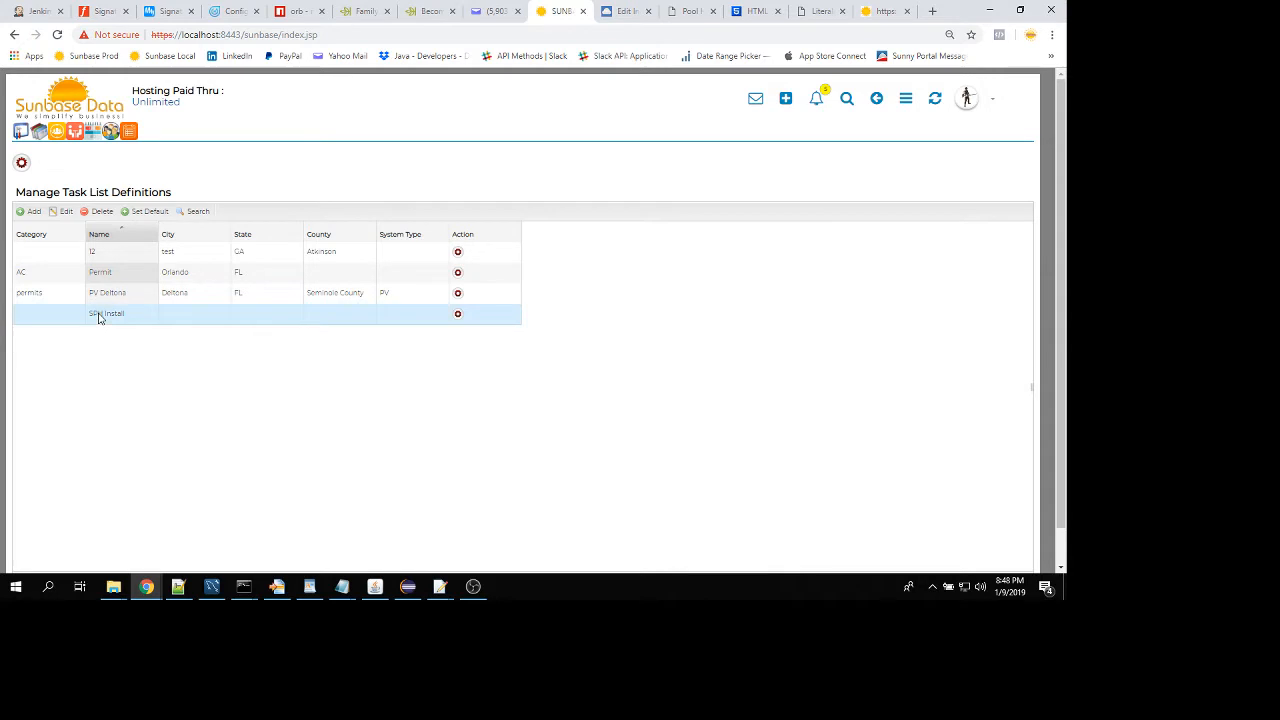
left_click(140, 212)
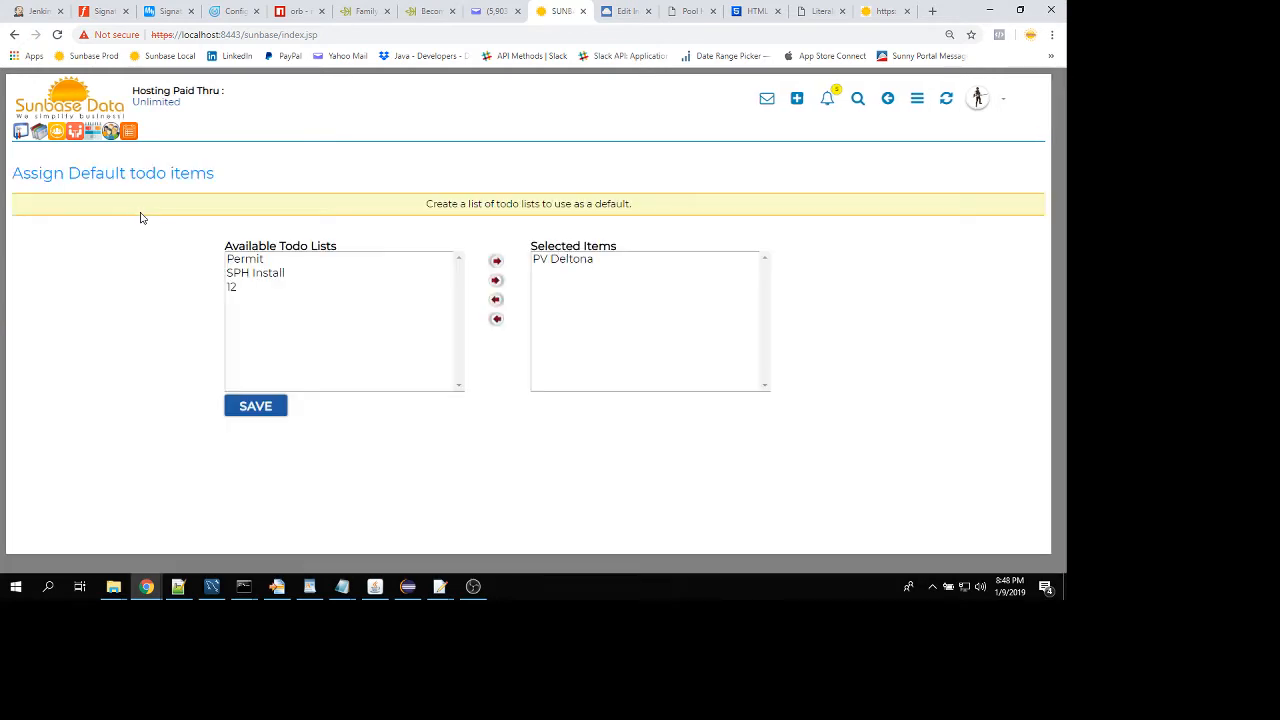
double_click(579, 262)
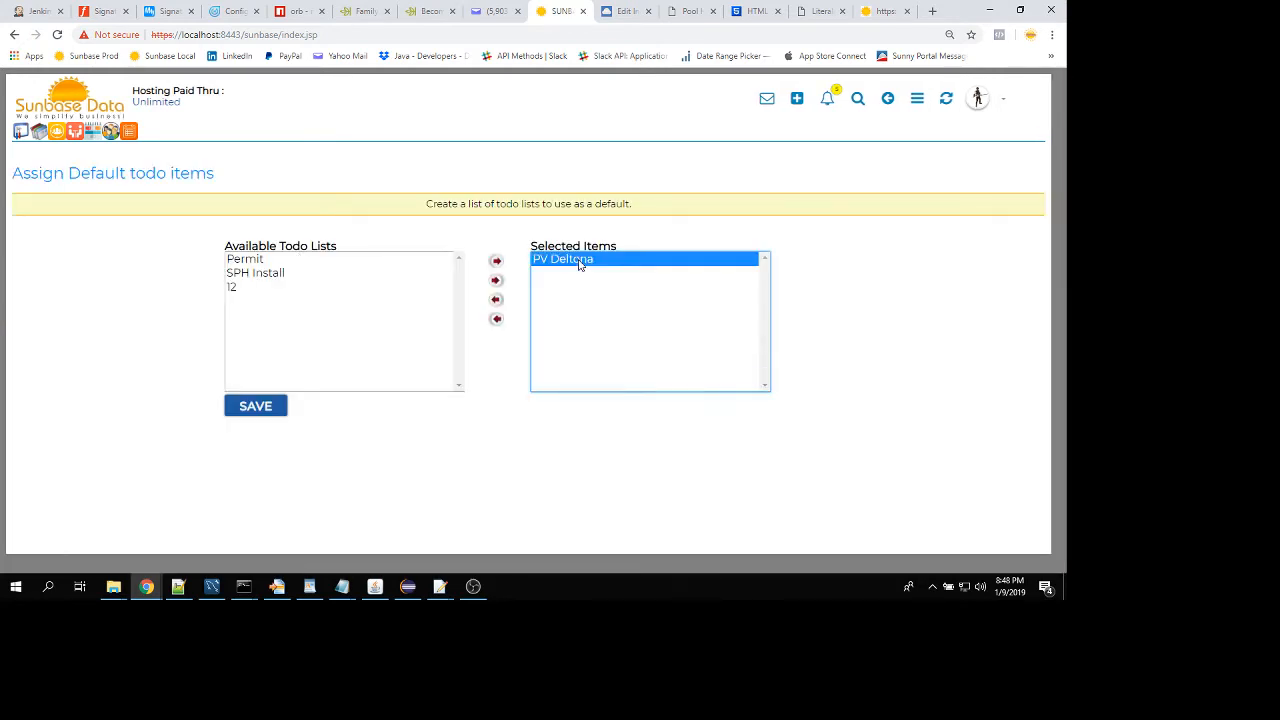
double_click(256, 276)
left_click(273, 413)
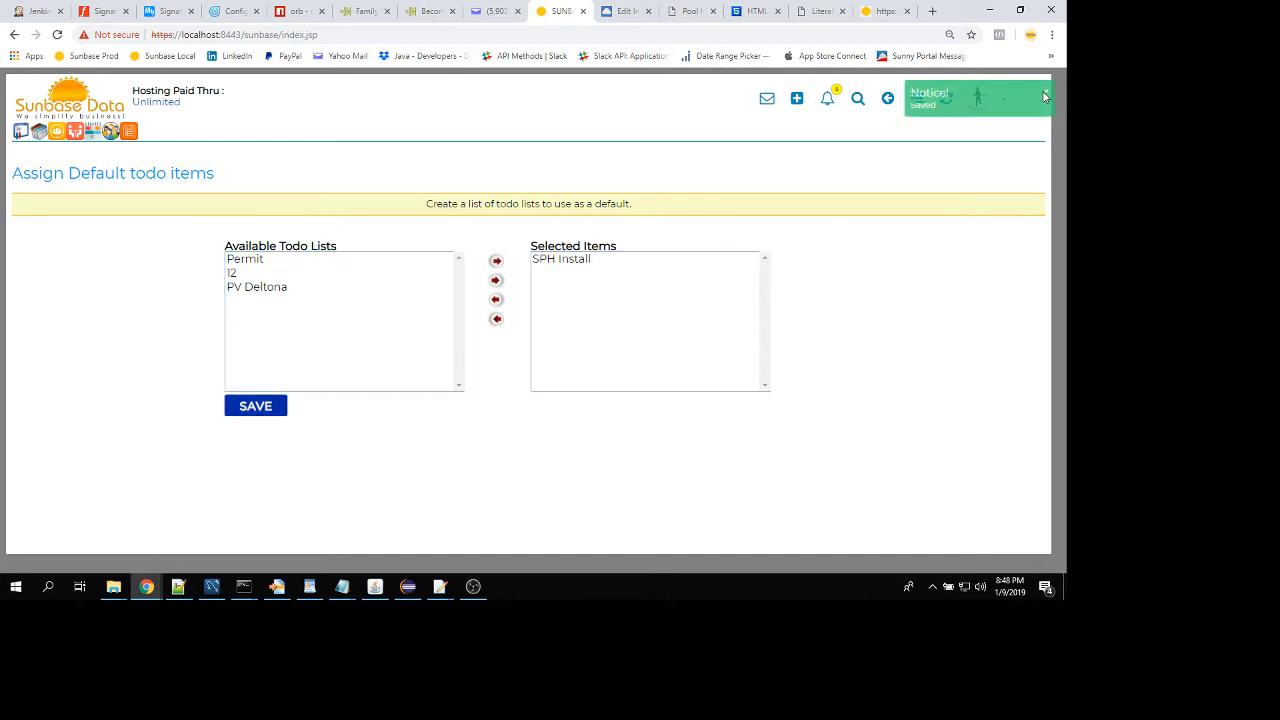
left_click(1045, 96)
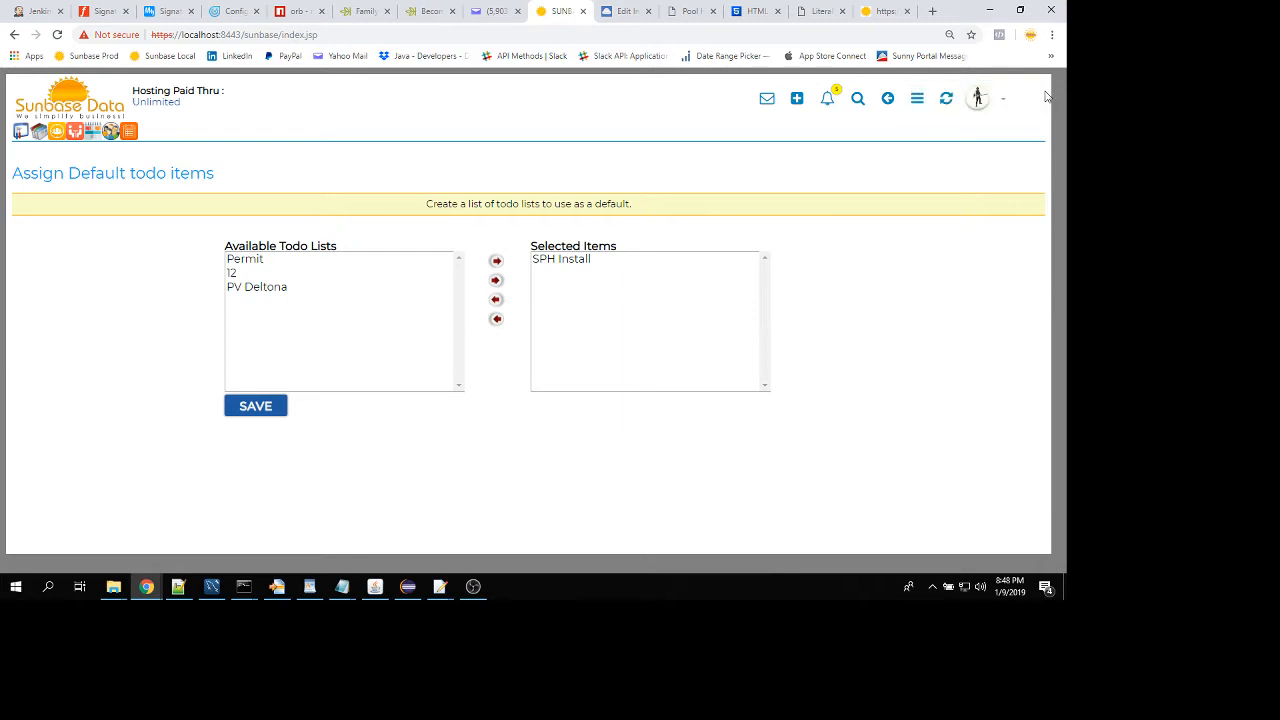
Change the record type of the first lead in the customer leads list to Opportunity and save the record
left_click(920, 101)
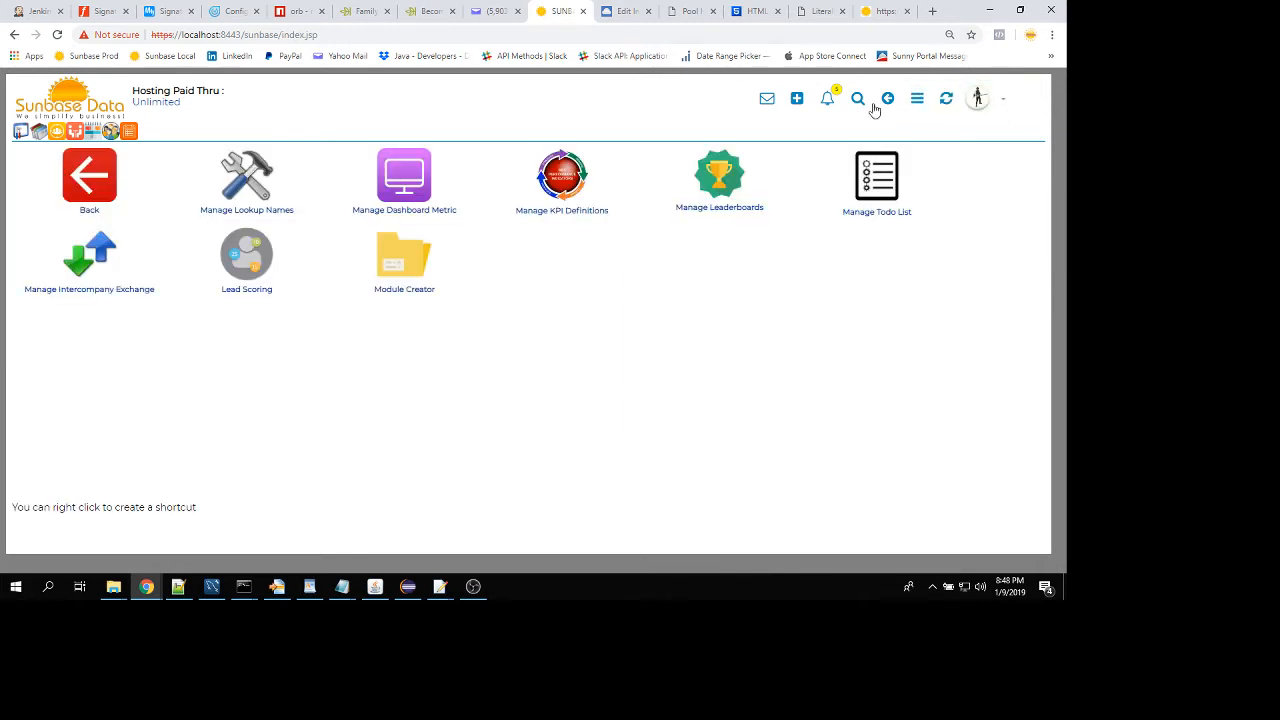
left_click(119, 177)
left_click(252, 186)
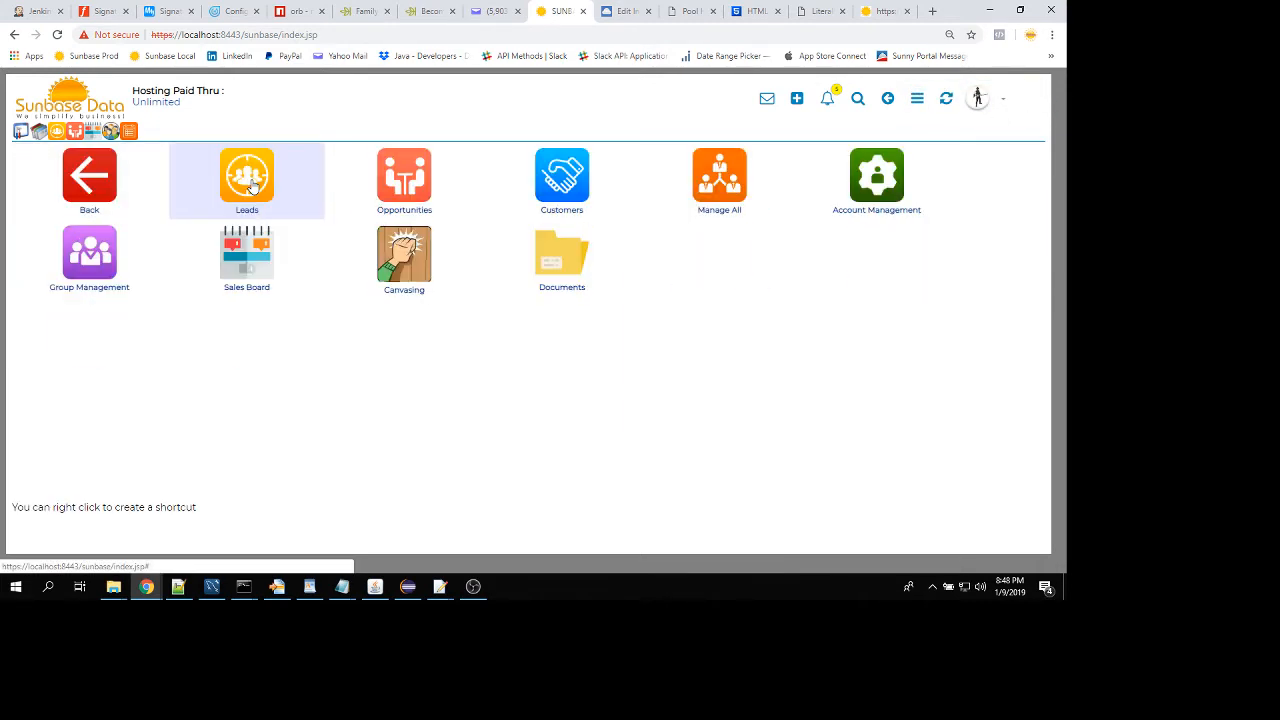
left_click(250, 180)
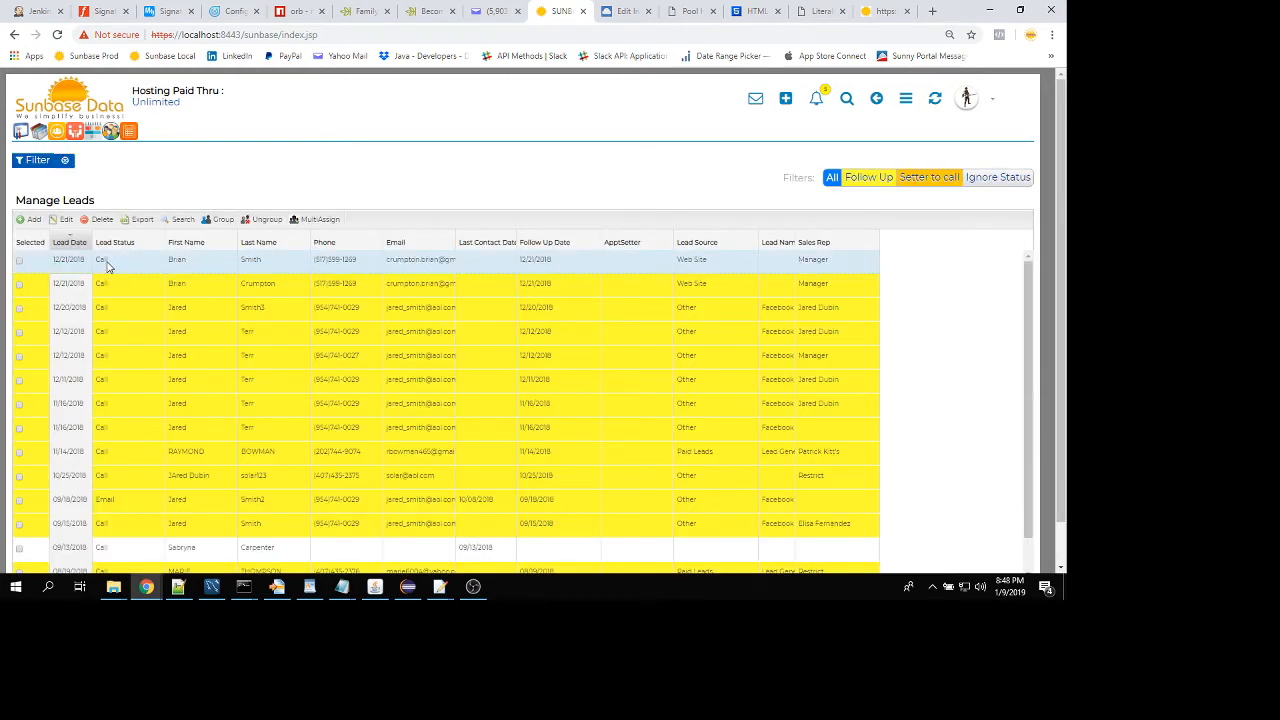
double_click(107, 262)
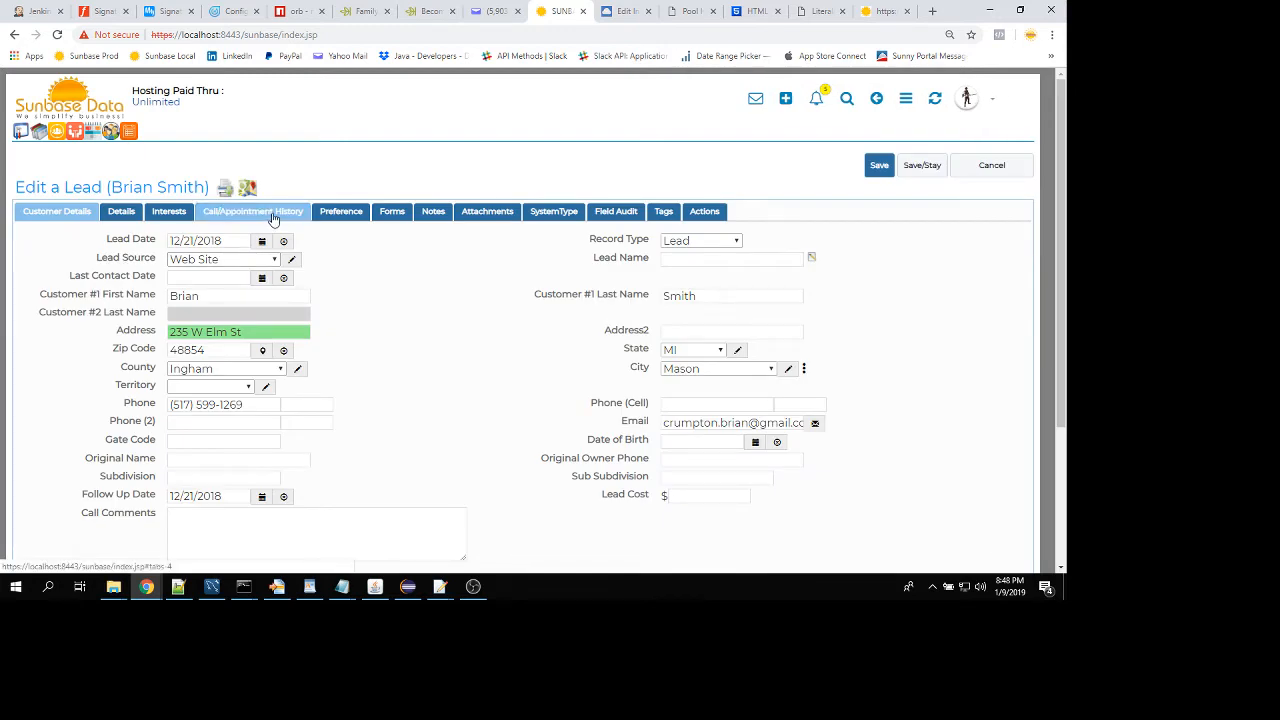
left_click(666, 245)
left_click(707, 265)
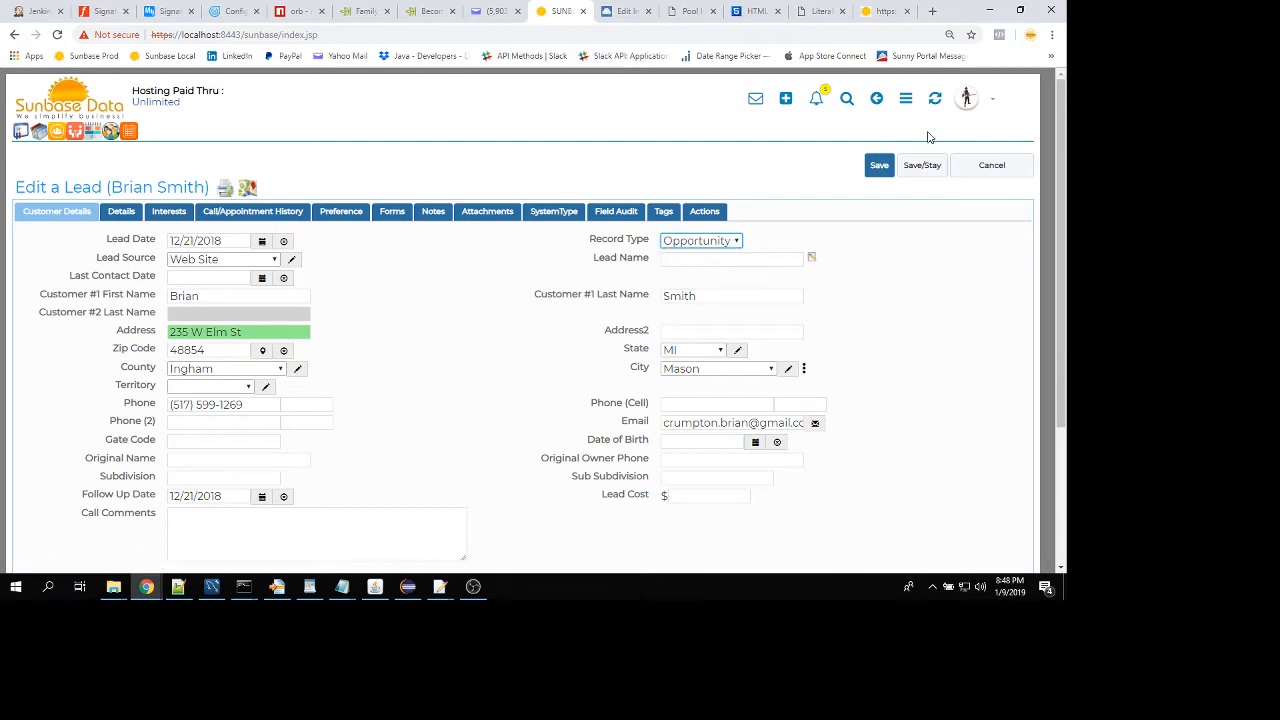
left_click(879, 170)
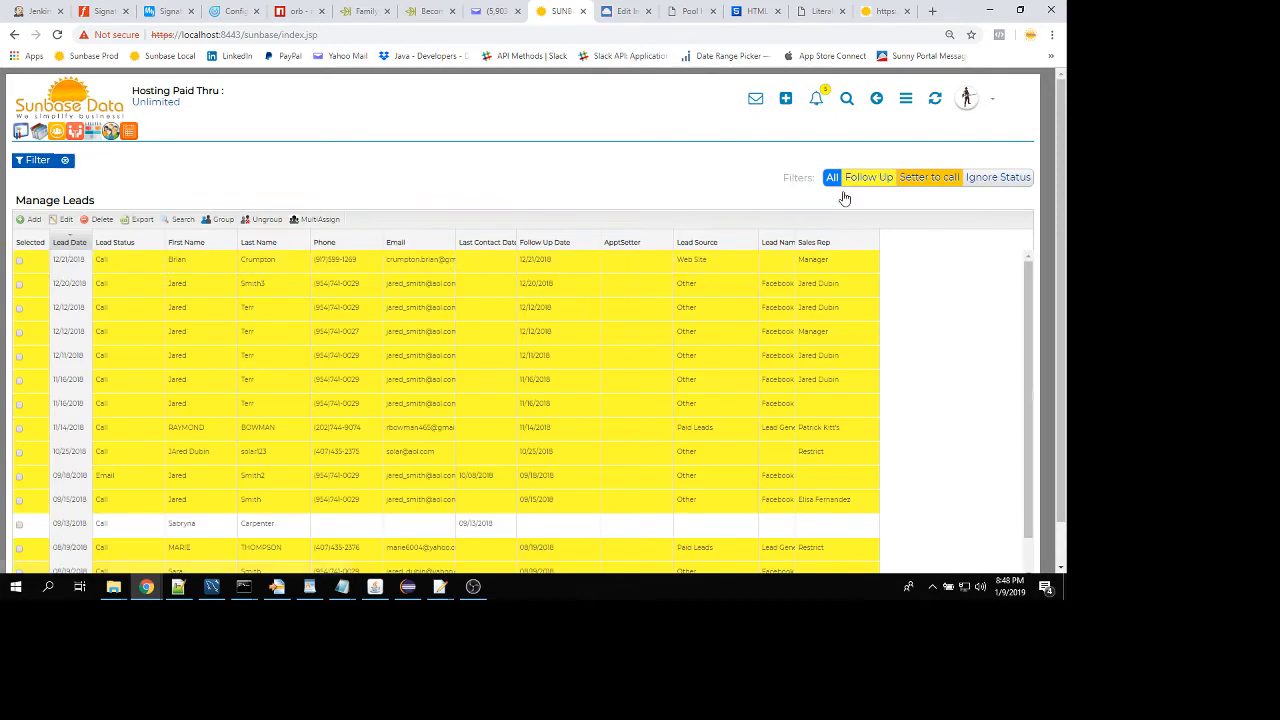
Change the record type of the first lead in the leads list to Customer and save it, keeping the record open
left_click(298, 264)
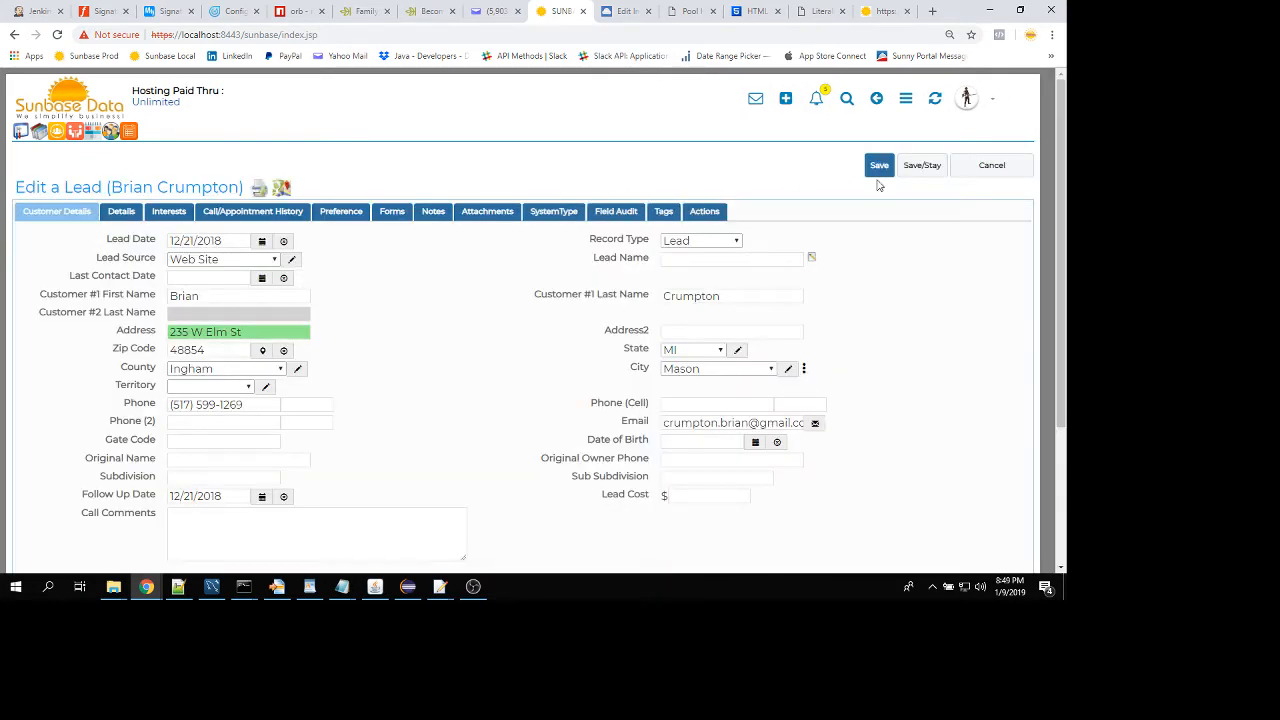
left_click(714, 245)
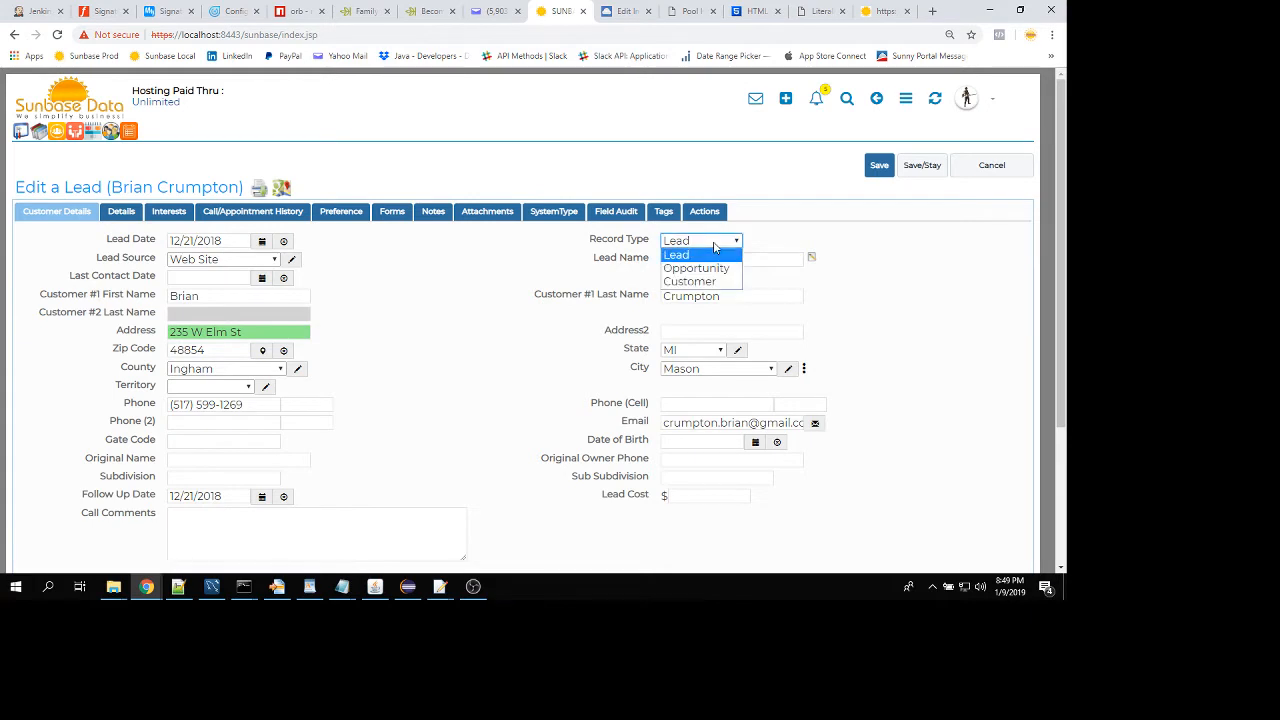
left_click(712, 280)
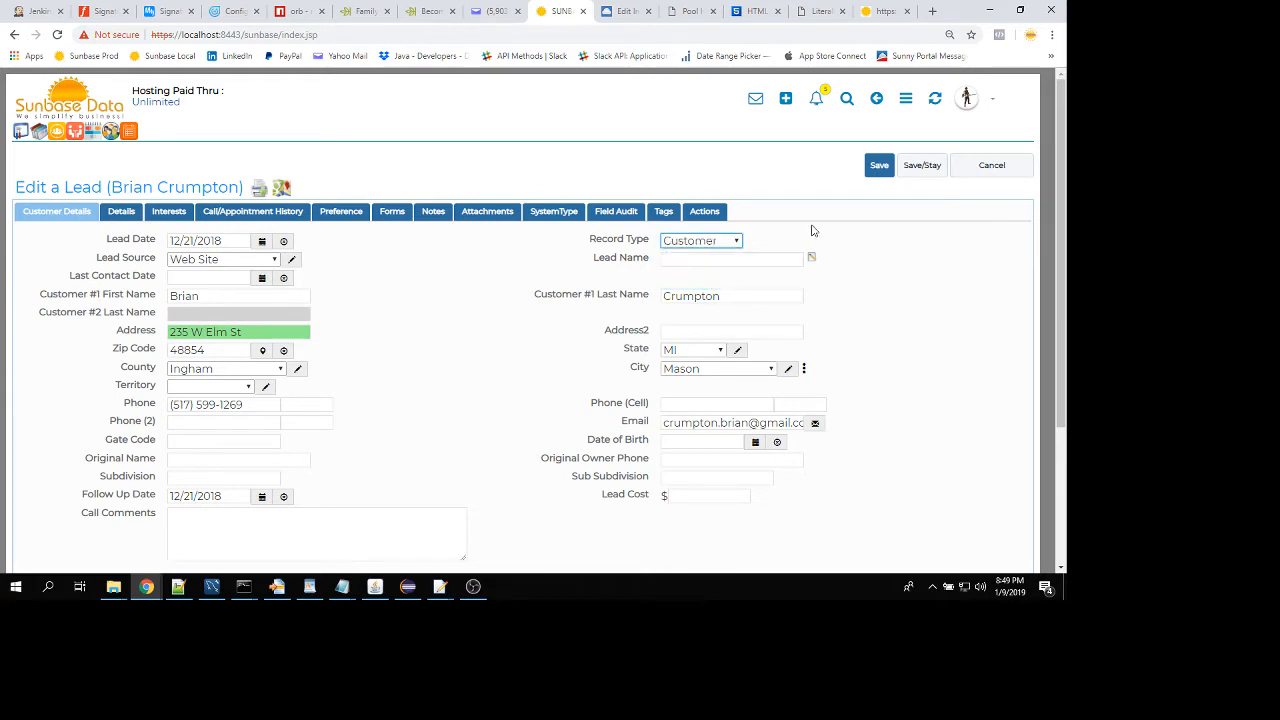
left_click(929, 166)
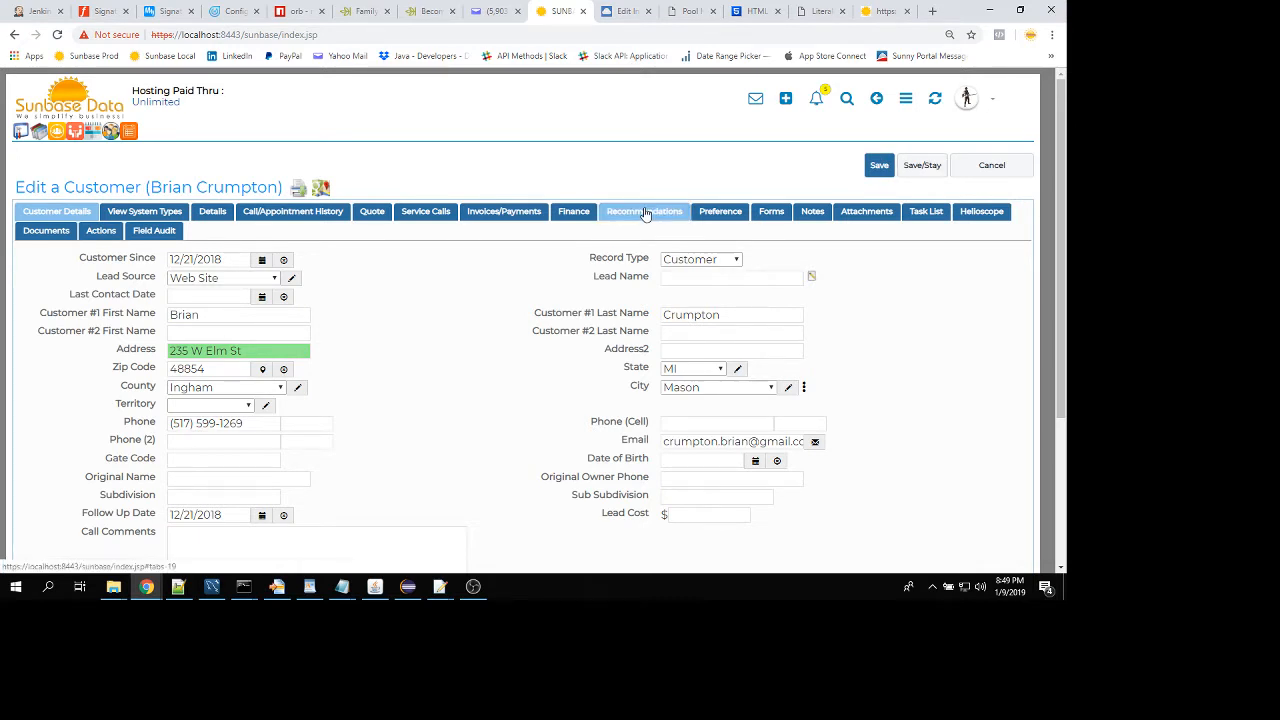
Add the SPH Install task list to the customer and mark its File Permit task as completed
left_click(926, 213)
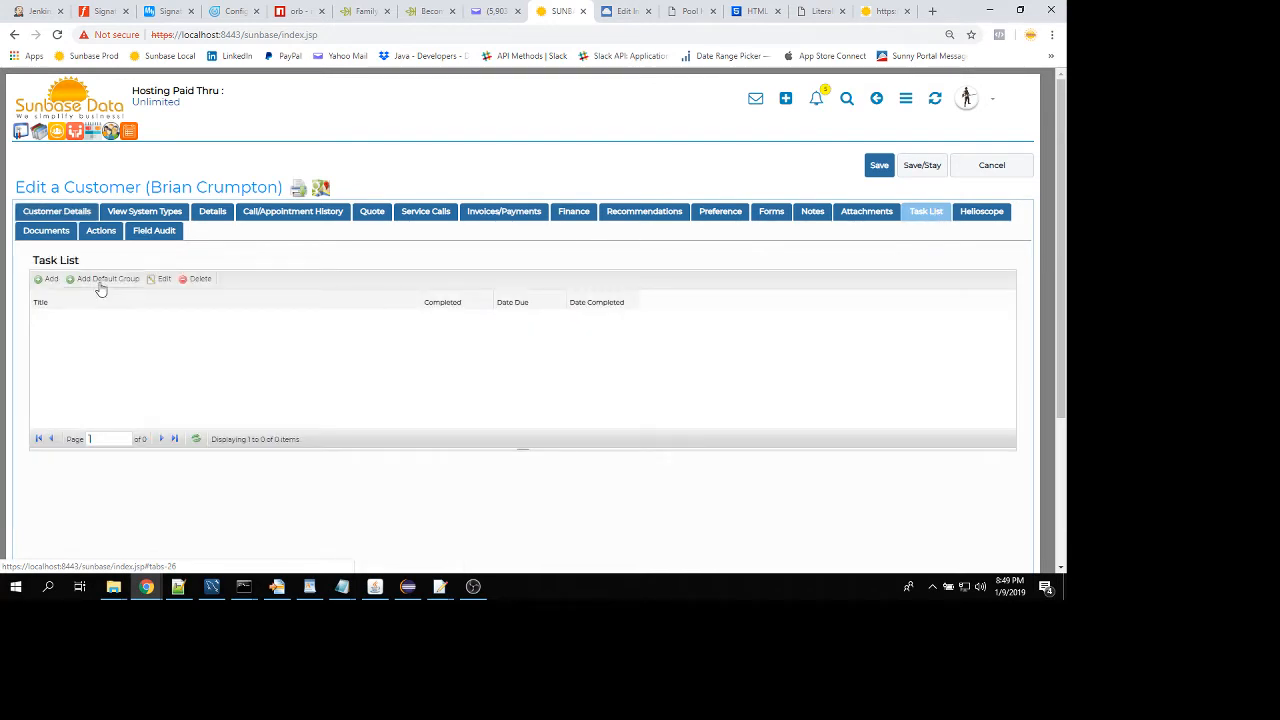
left_click(37, 281)
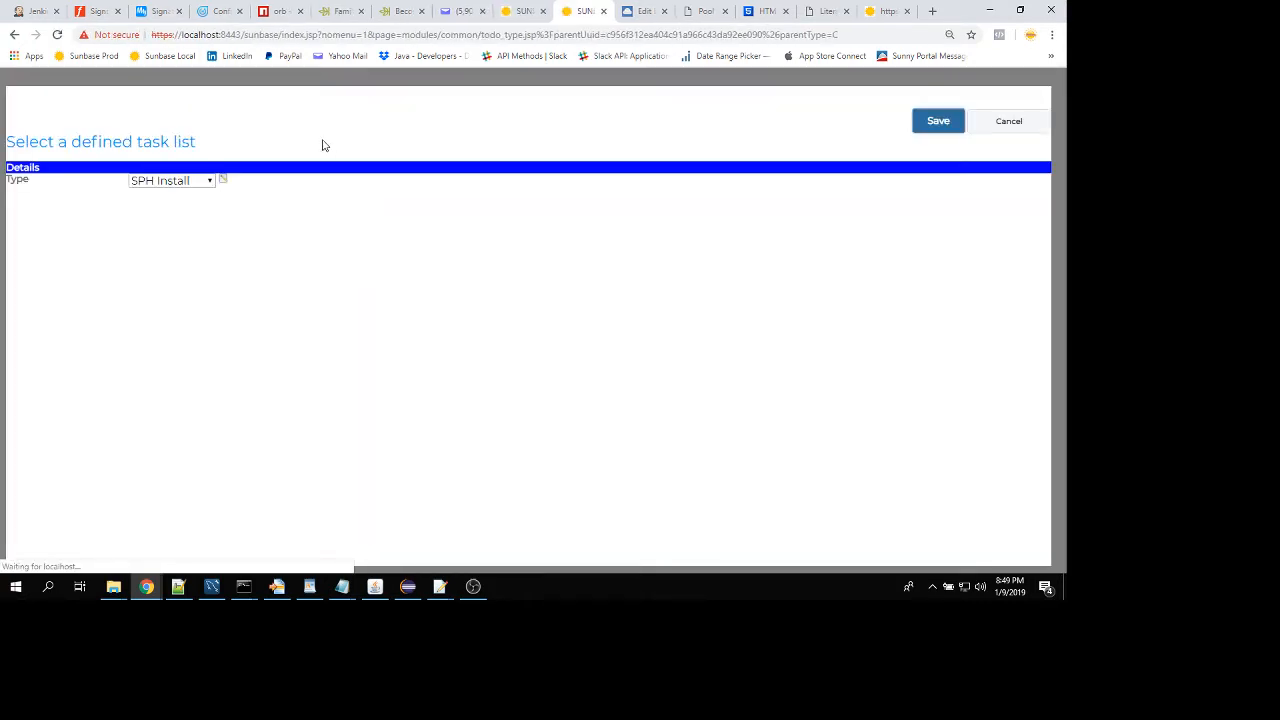
left_click(203, 181)
left_click(203, 181)
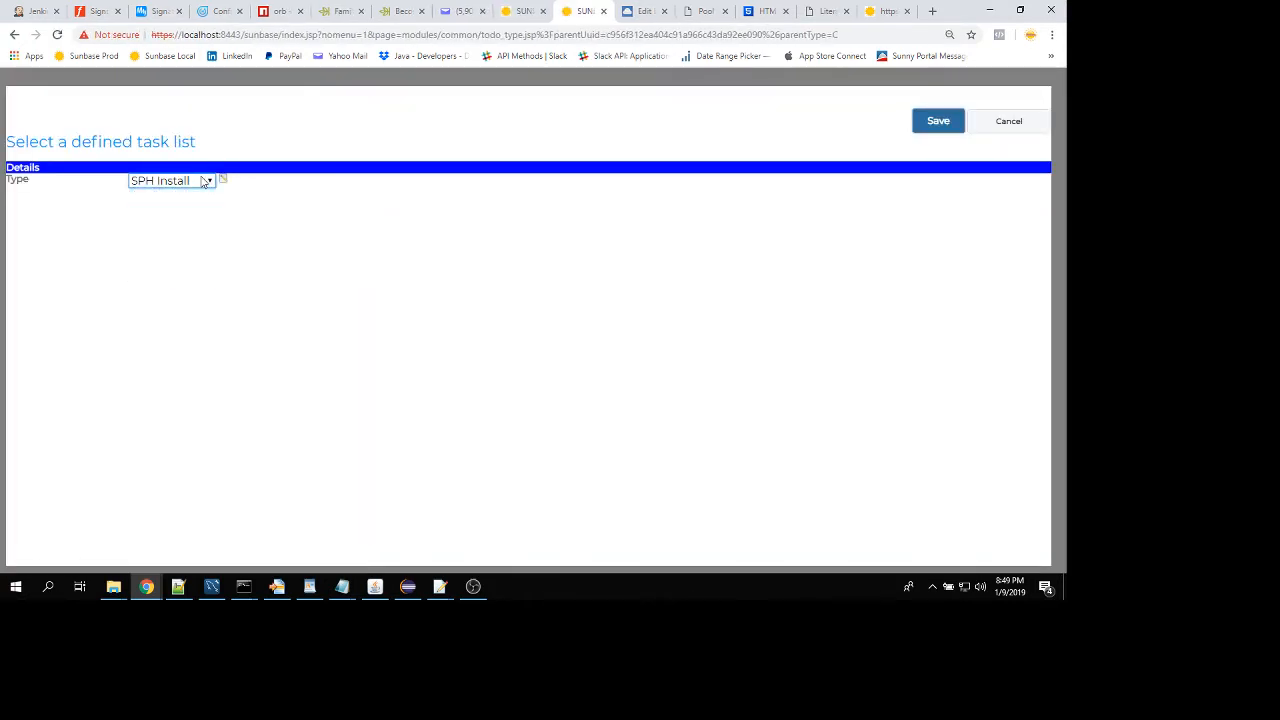
left_click(930, 131)
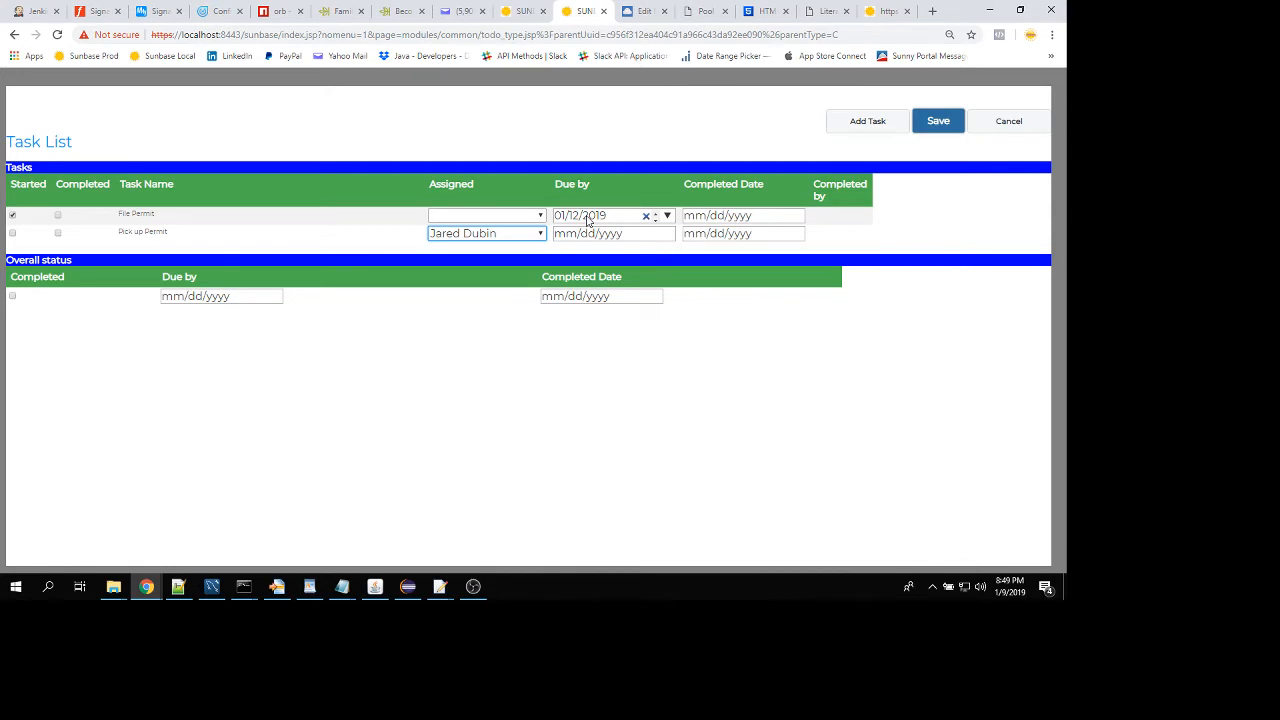
left_click(58, 217)
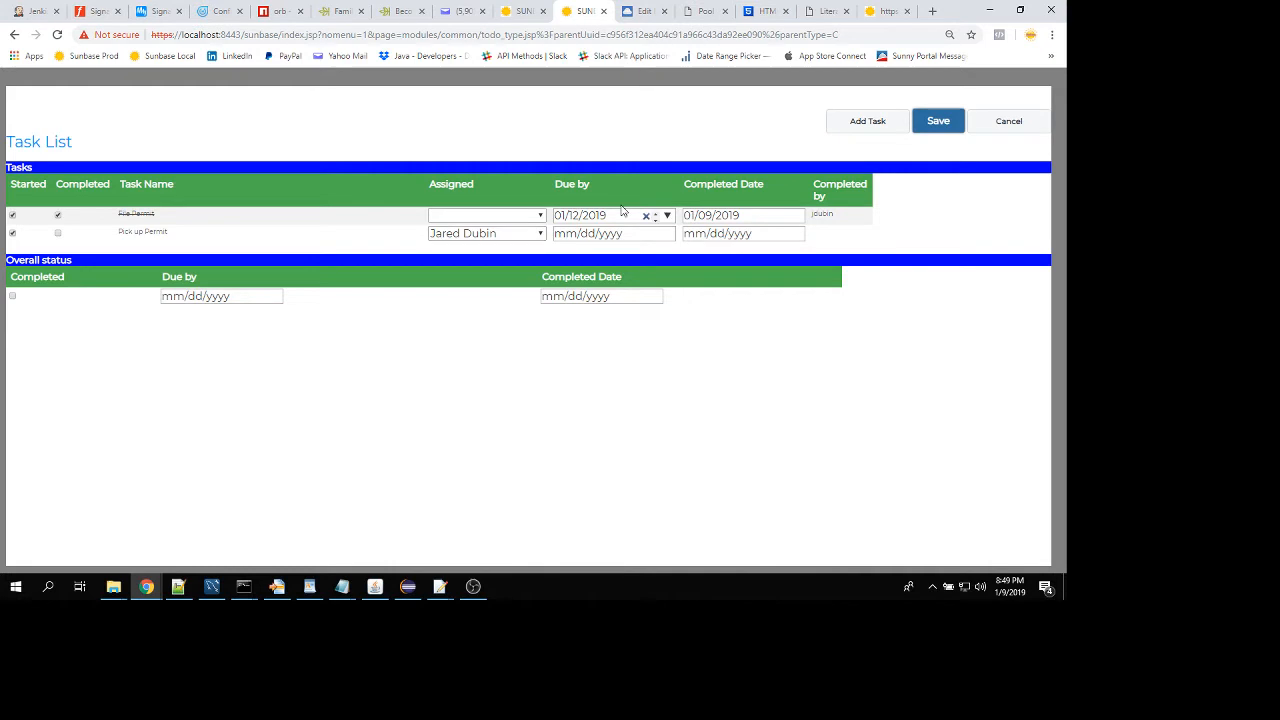
Add an extra task named "File NOC" to the customer's task list
left_click(868, 124)
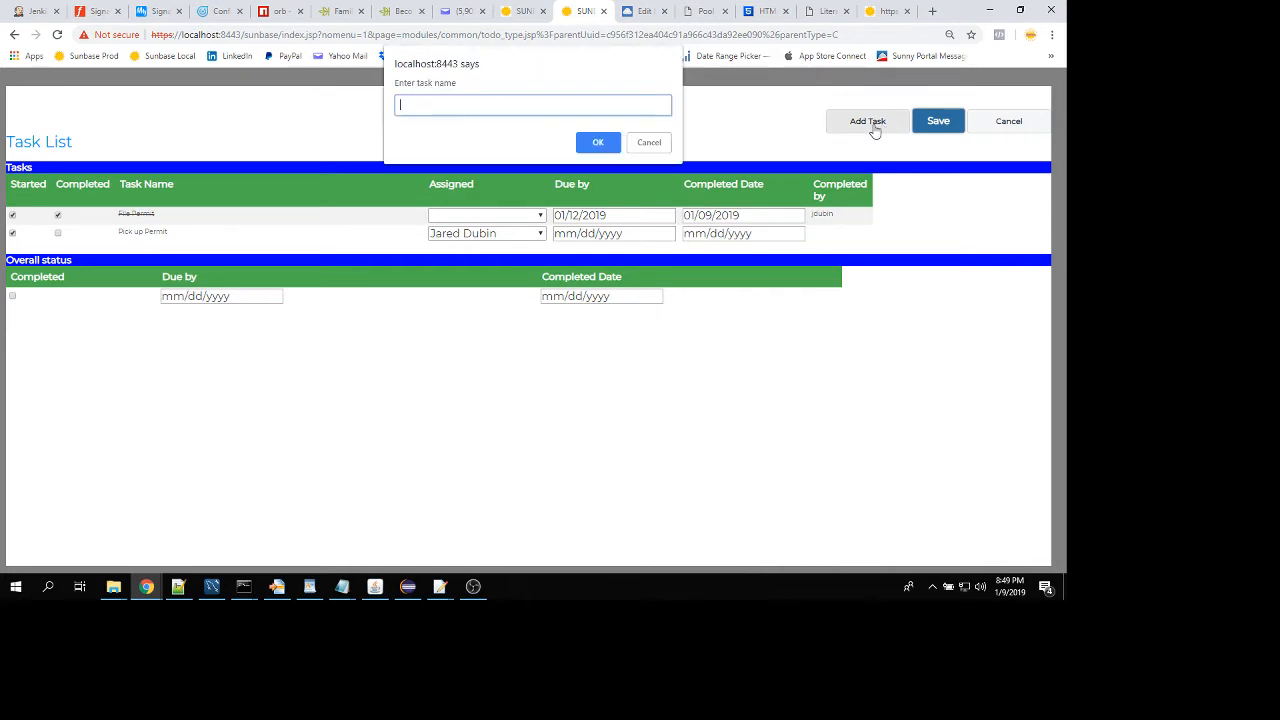
type("Step")
key("BackSpace")
key("BackSpace")
key("BackSpace")
key("BackSpace")
type("File NOC")
left_click(594, 147)
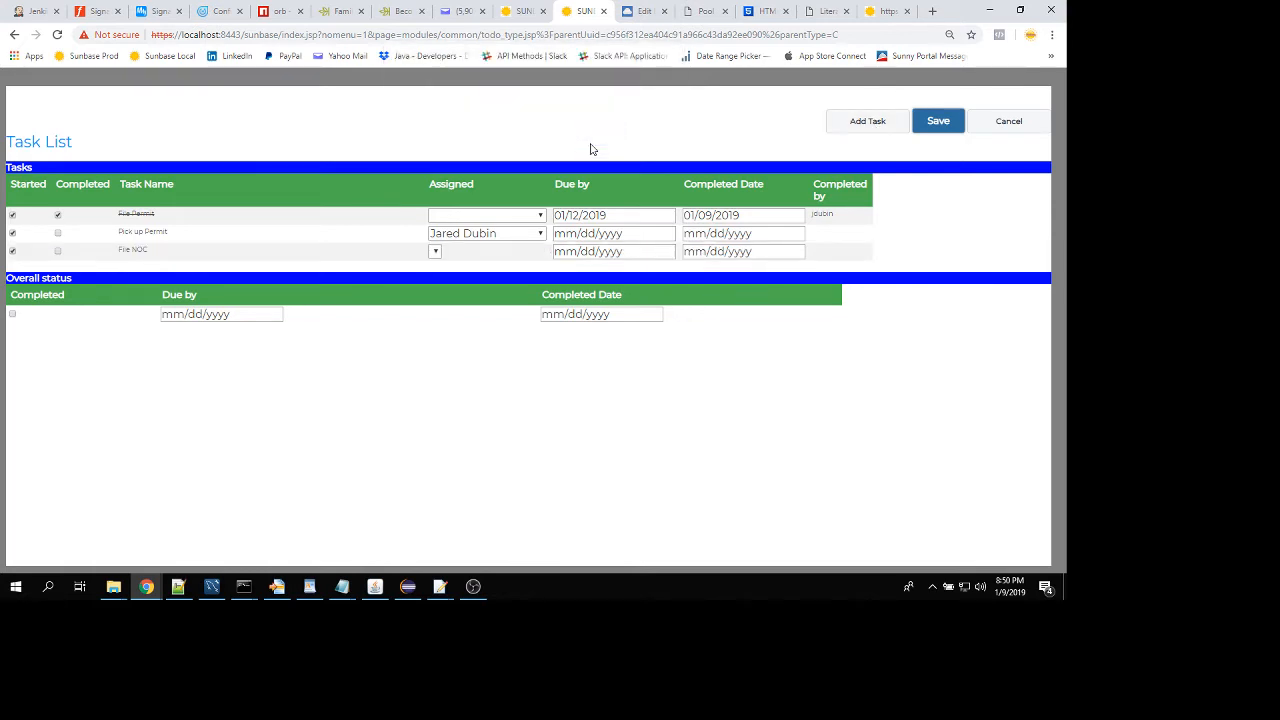
Assign the File NOC task to the user listed directly after Admin and save the task list
left_click(437, 252)
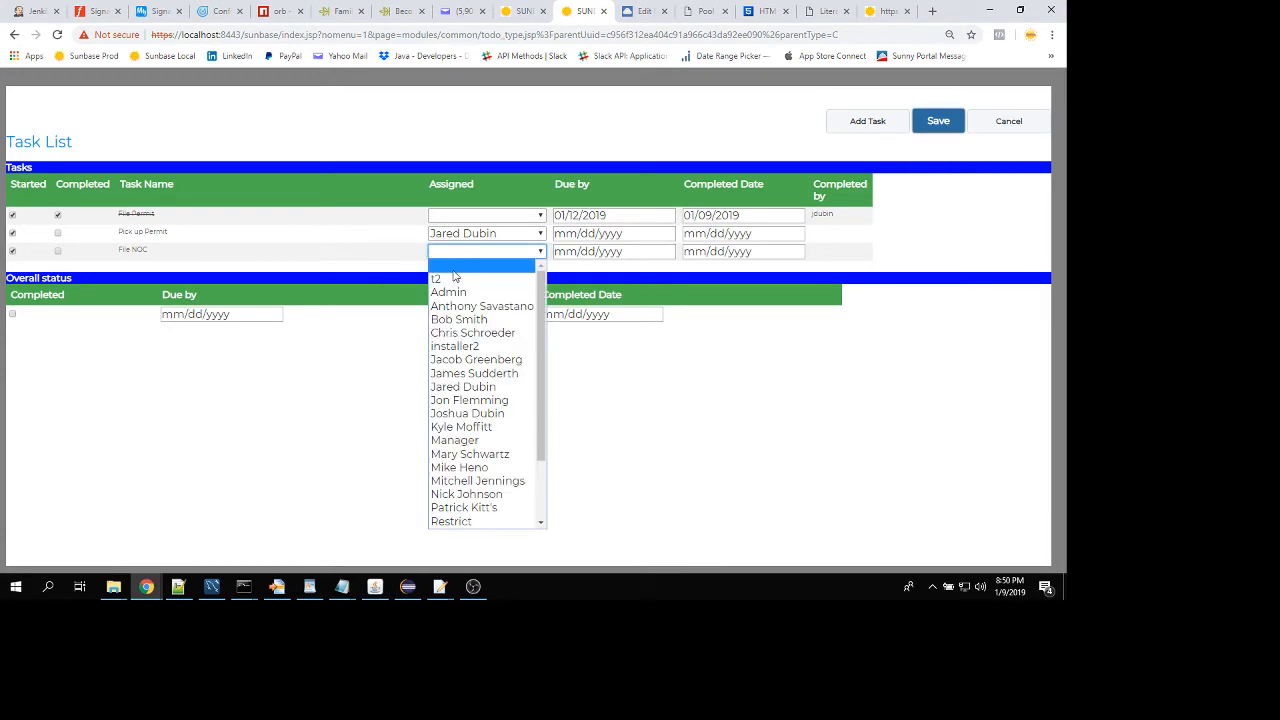
left_click(452, 306)
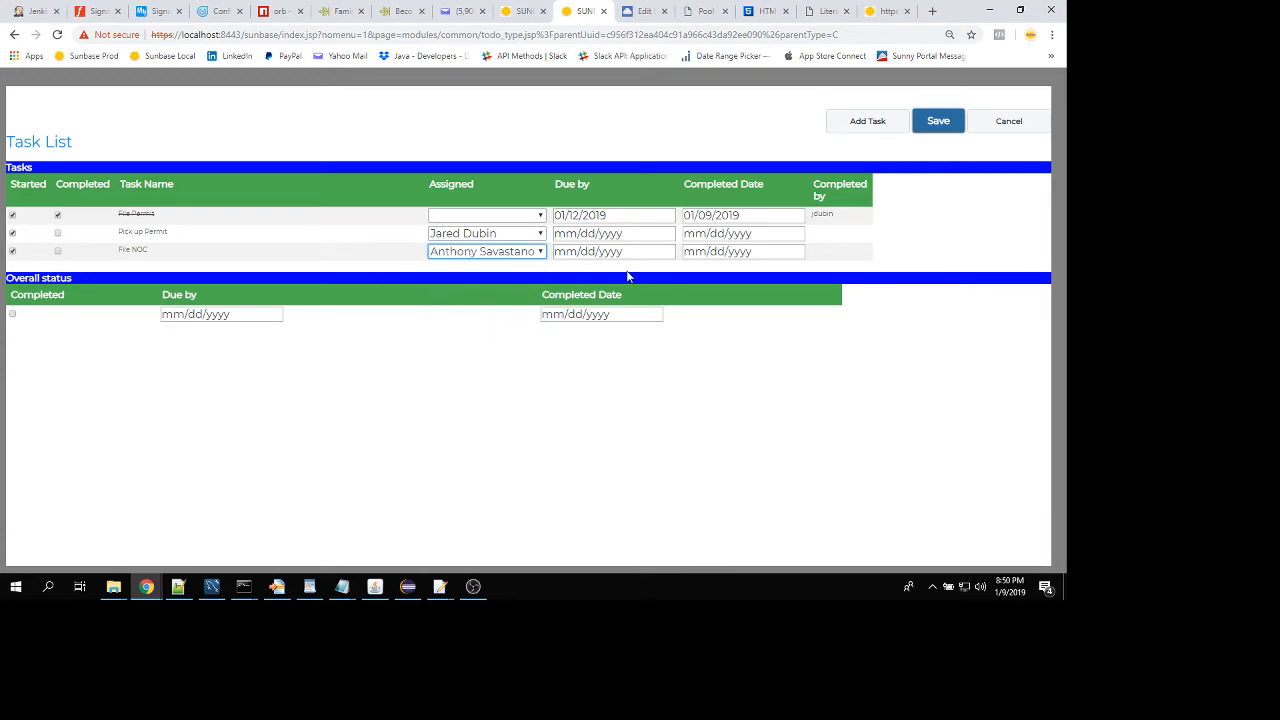
left_click(12, 251)
left_click(937, 122)
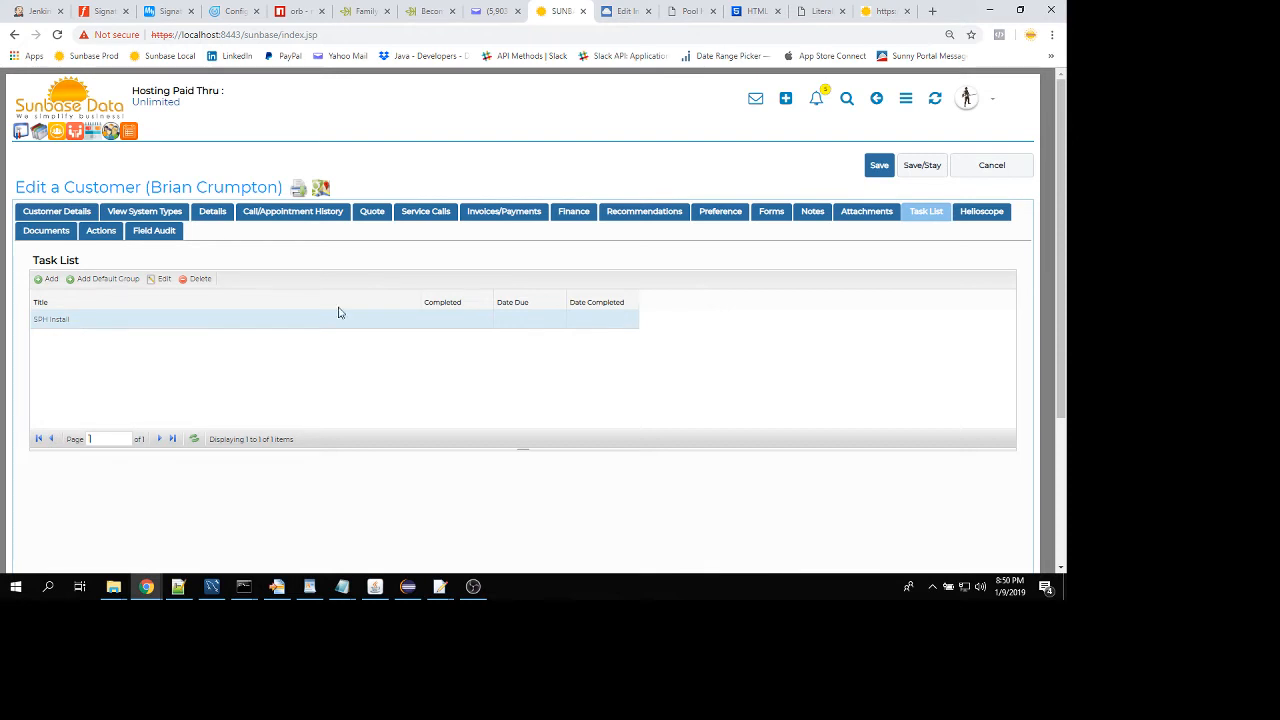
Open the task dashboard and narrow the Title column of My Pending Tasks to bring more columns into view
left_click(907, 100)
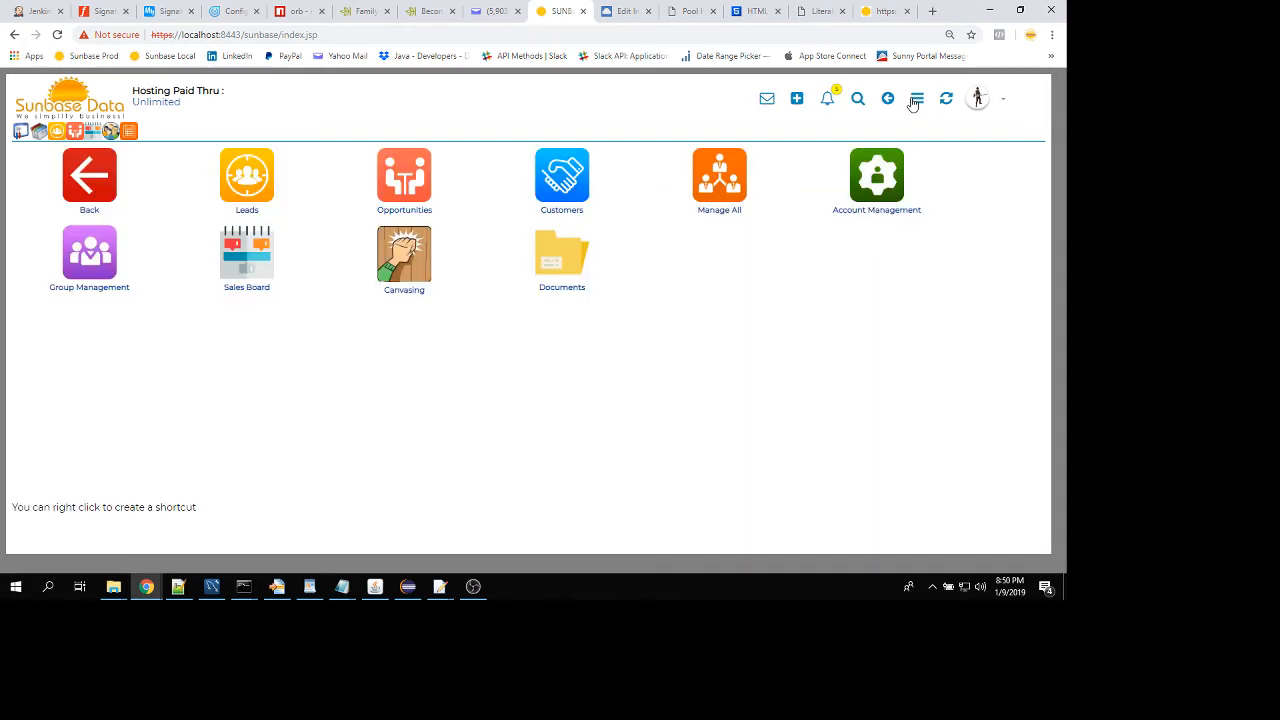
left_click(120, 180)
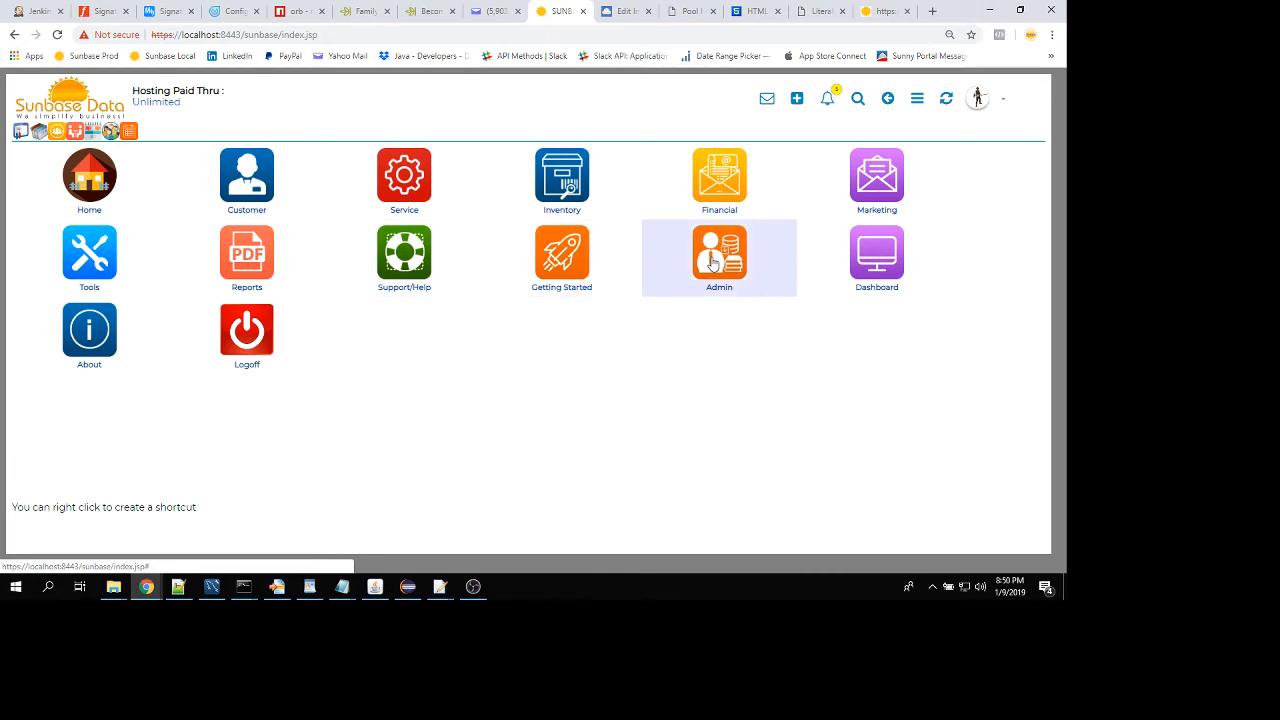
left_click(907, 259)
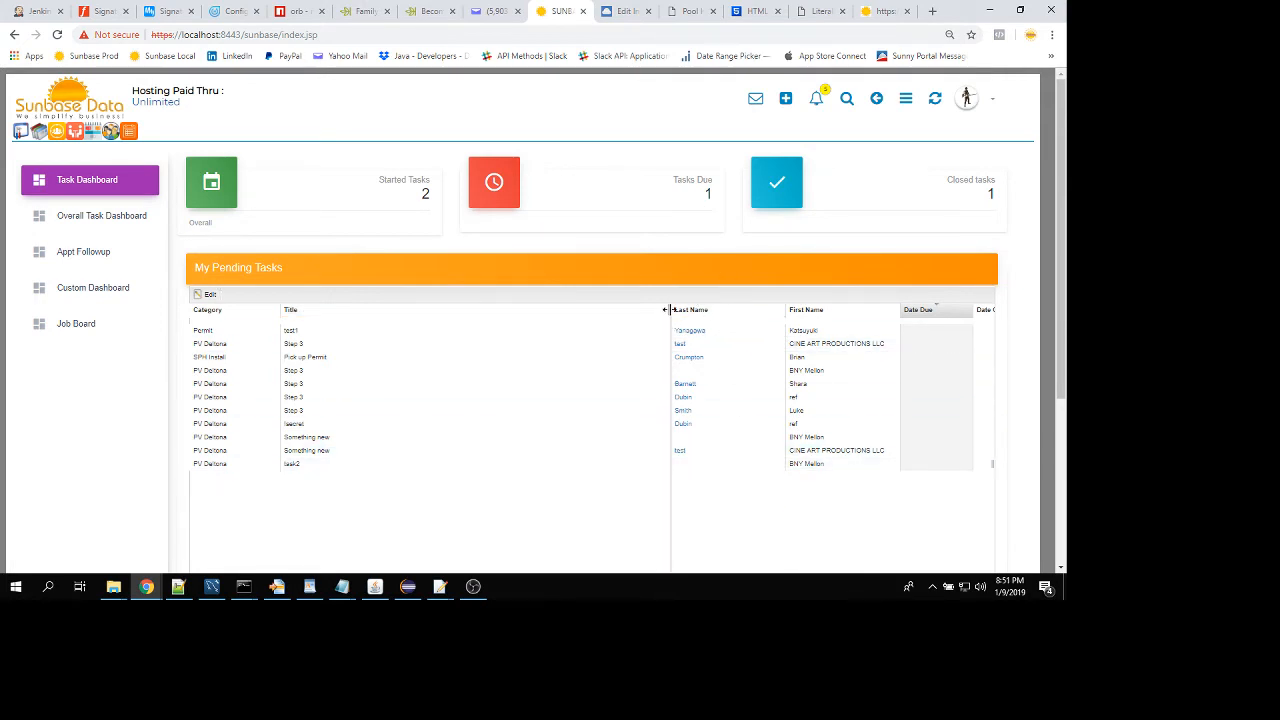
left_click_drag(670, 310, 542, 318)
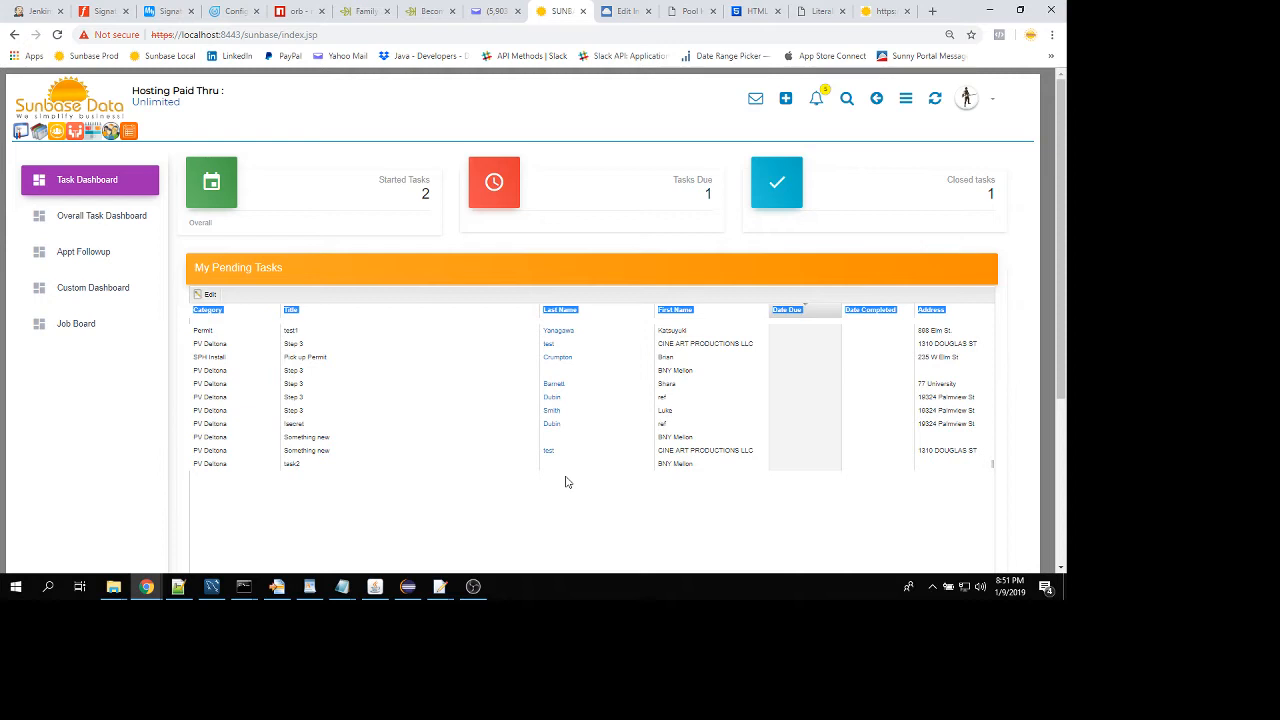
View the customer record and the task list behind the pending SPH Install Pick up Permit task, closing each without changes
left_click(550, 360)
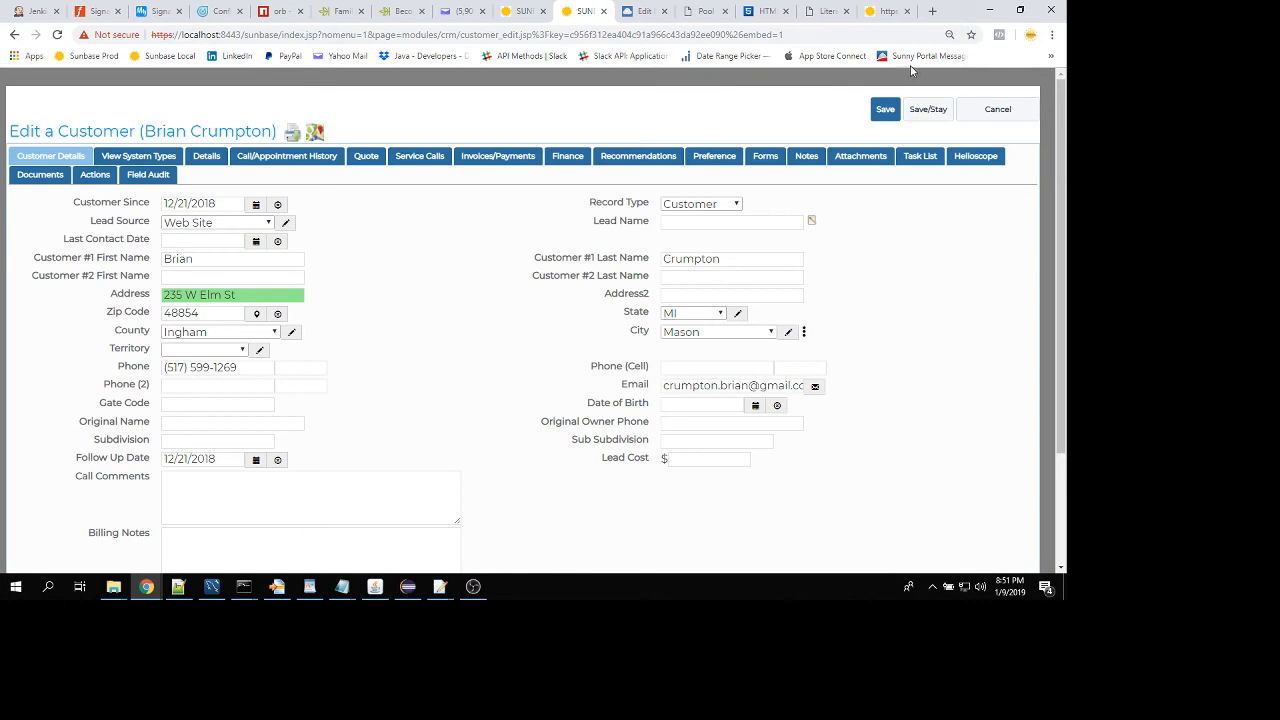
left_click(992, 109)
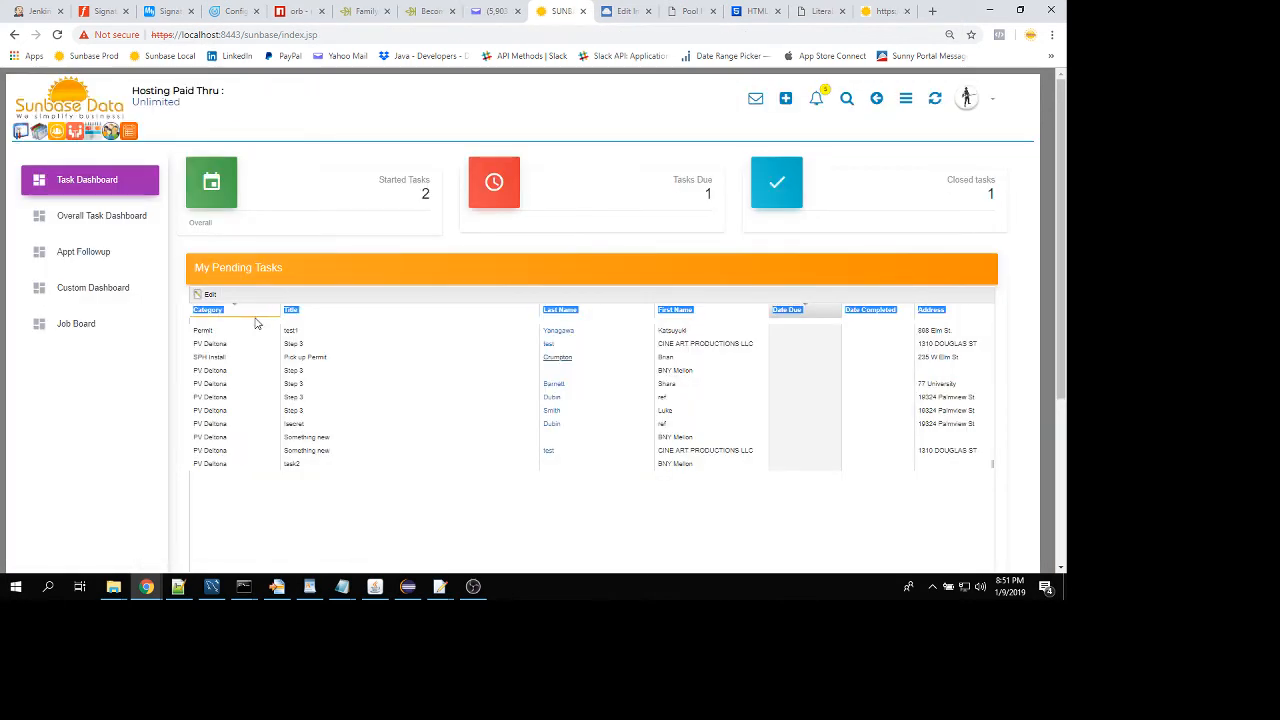
double_click(346, 358)
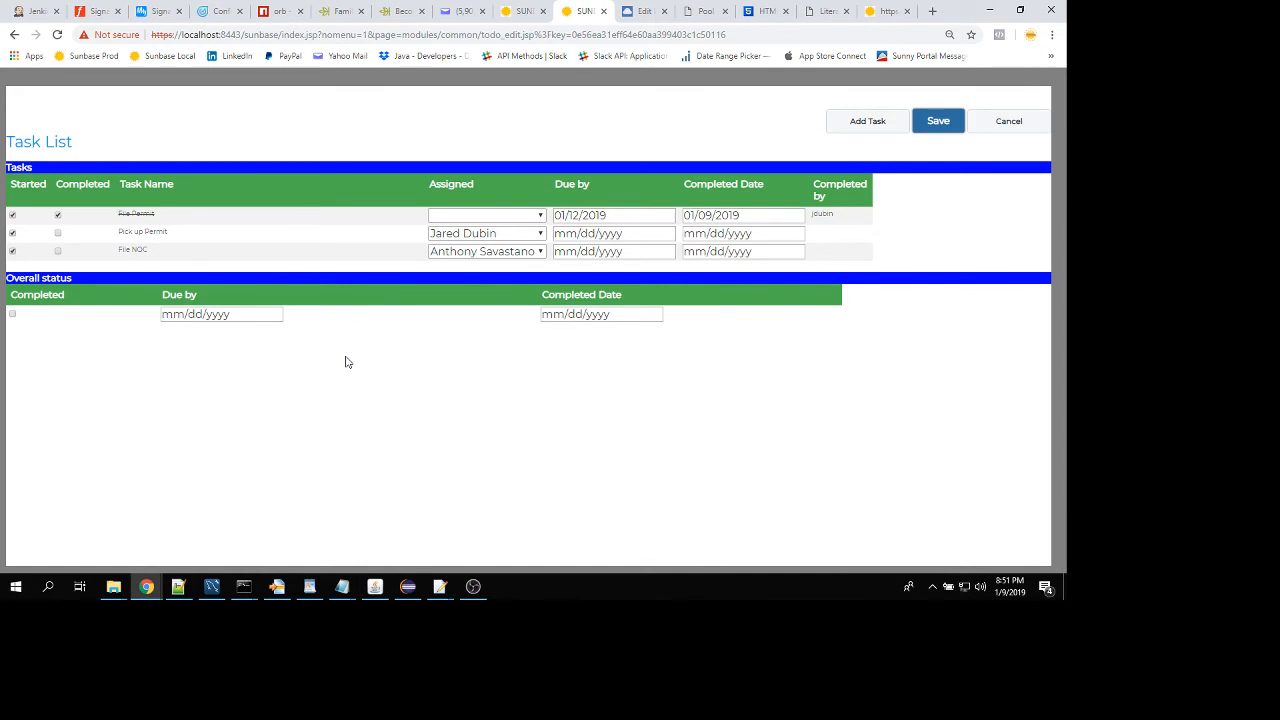
left_click(1007, 120)
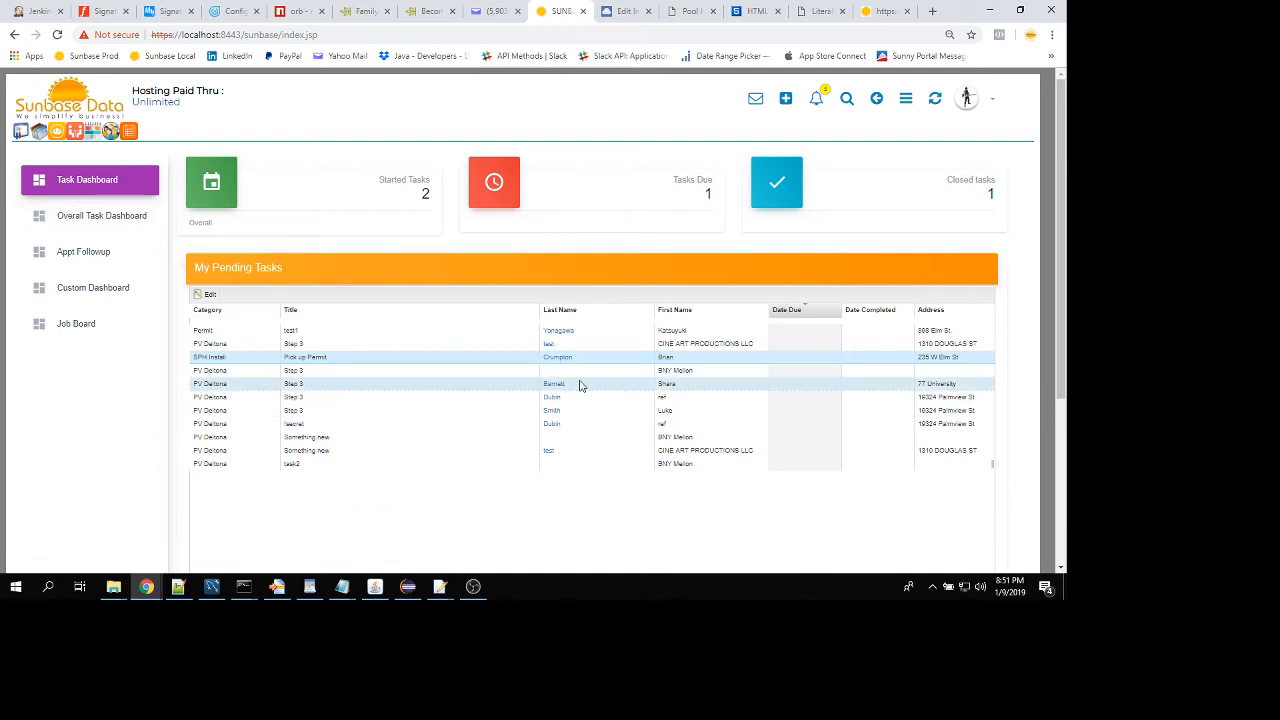
Review the remaining pending task columns, and show everyone's tasks in the Overall Task Dashboard with a narrower Title column
scroll(580, 386, "right", 4)
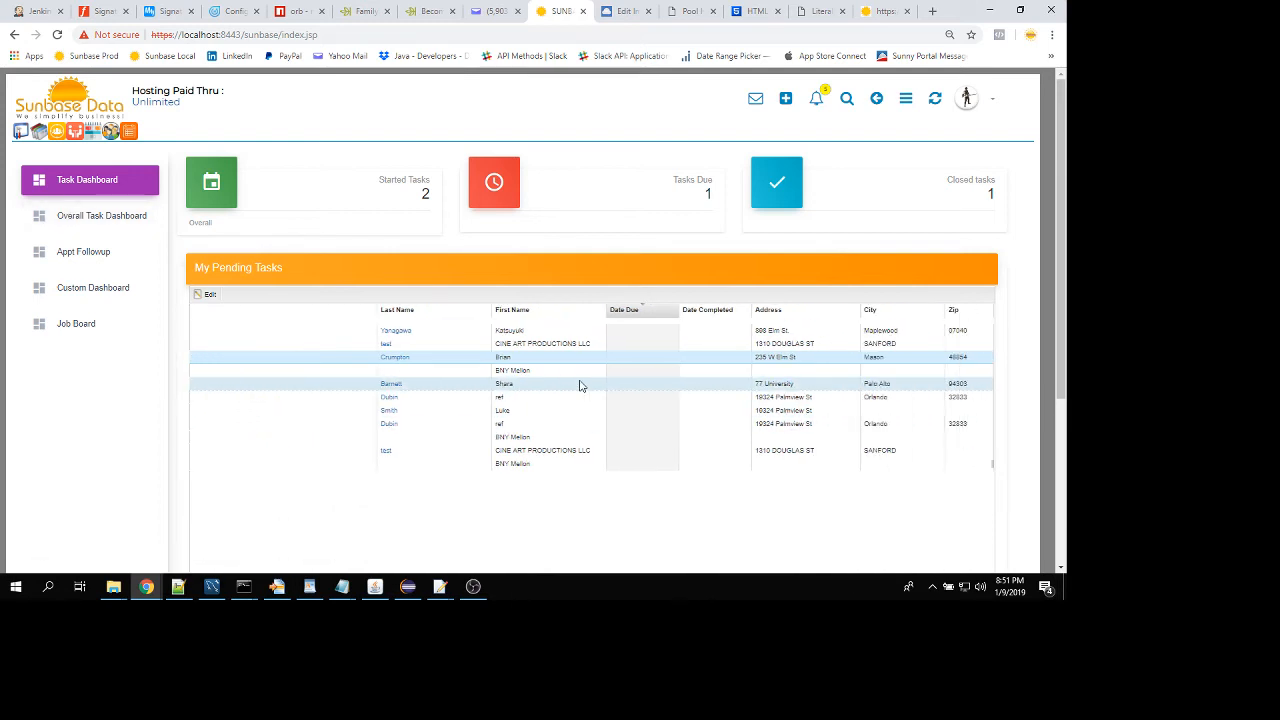
scroll(580, 386, "left", 5)
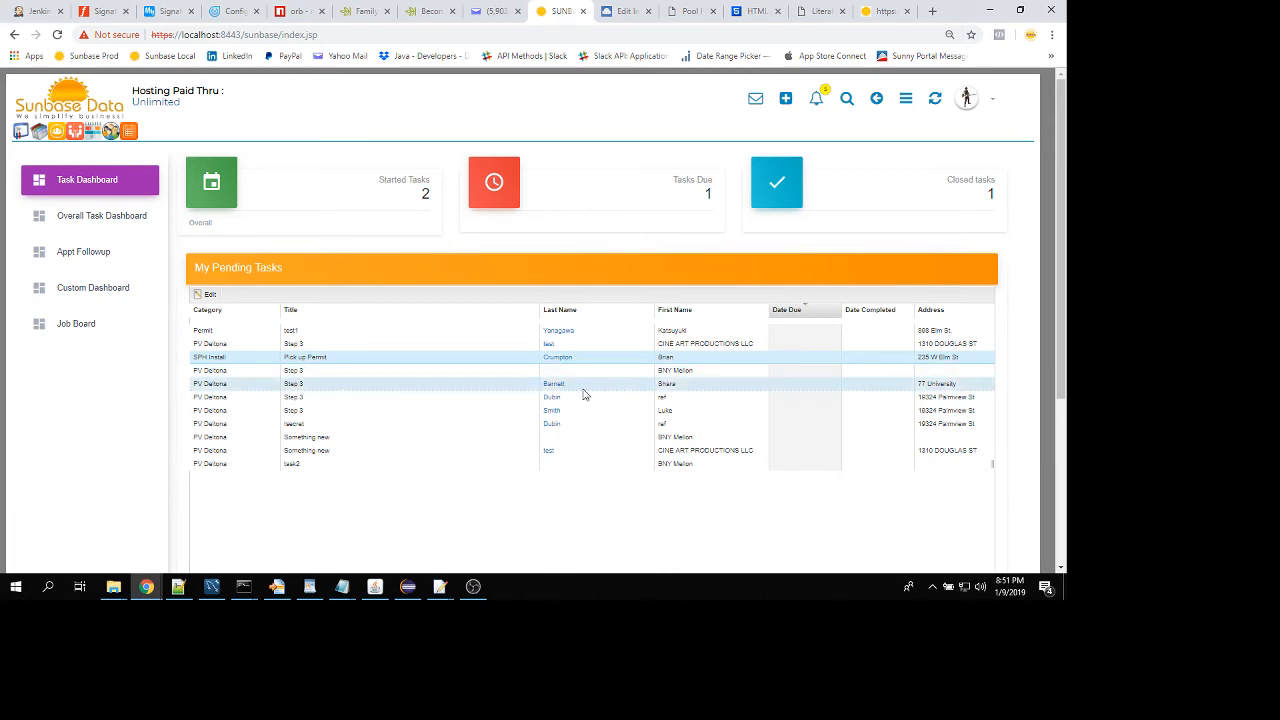
left_click(84, 222)
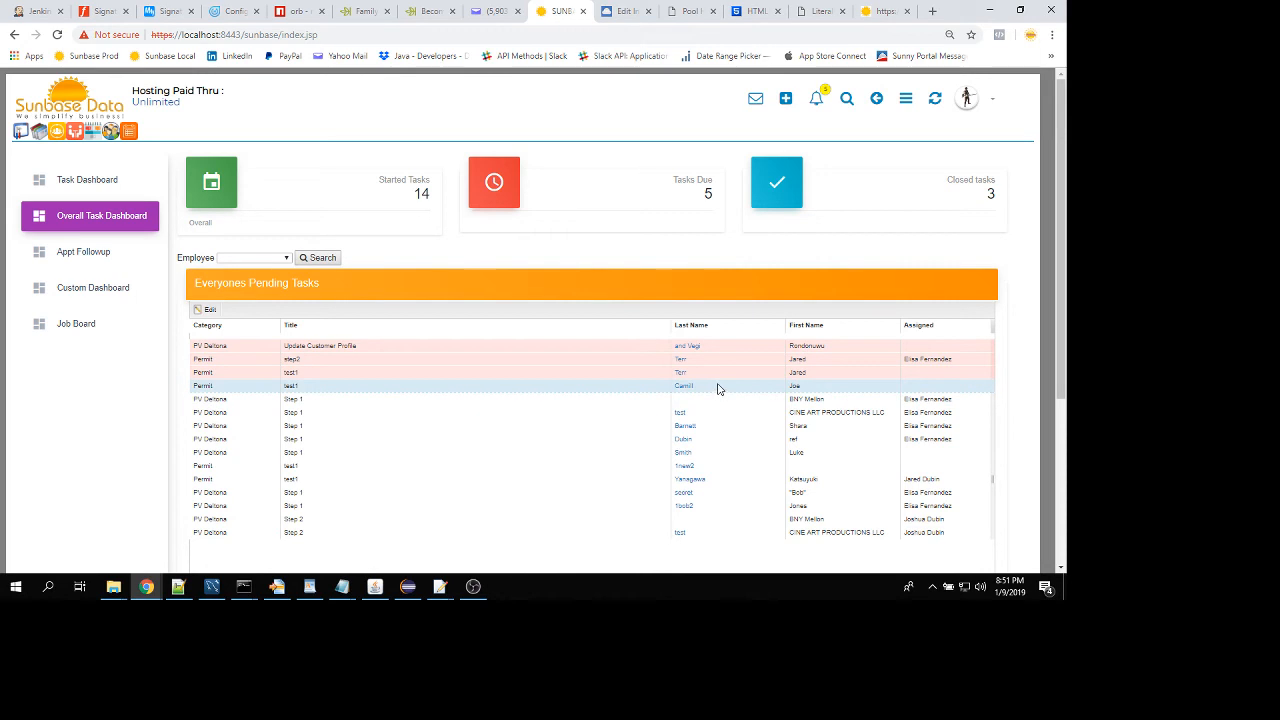
left_click_drag(671, 323, 514, 324)
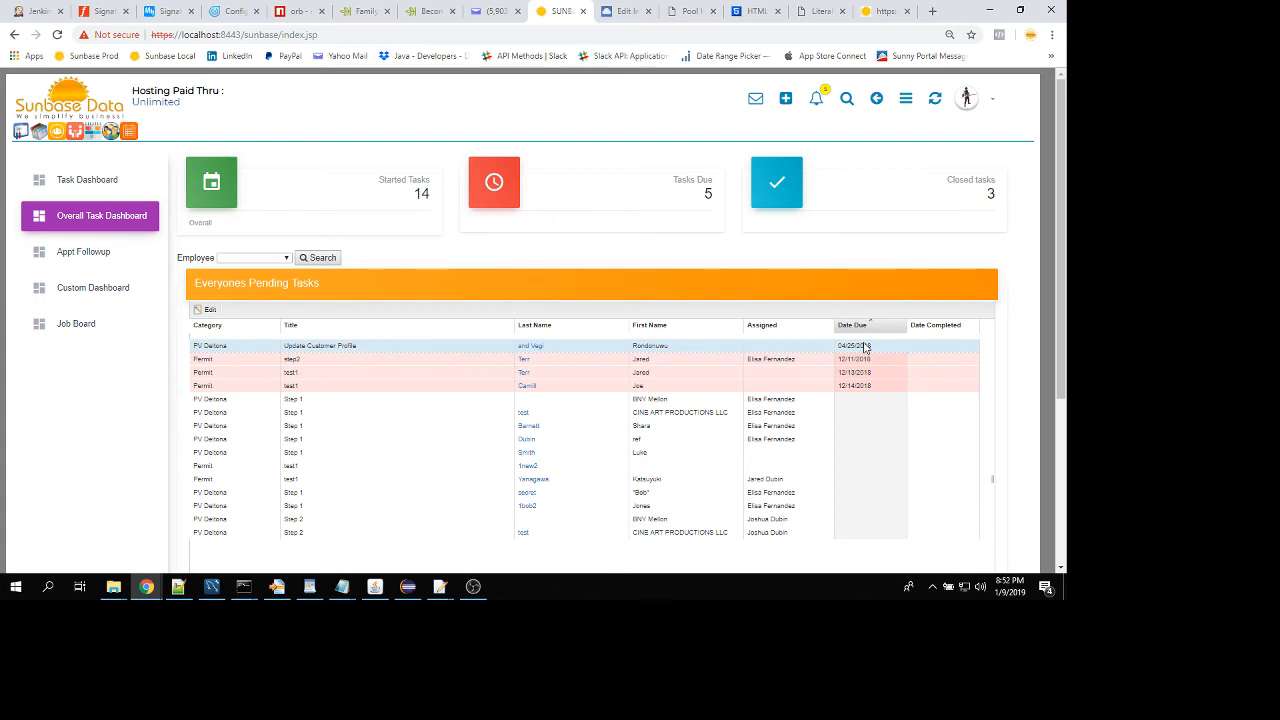
Set the Installer user's default login page to Task Dashboard, and return to the main menu without saving
left_click(113, 132)
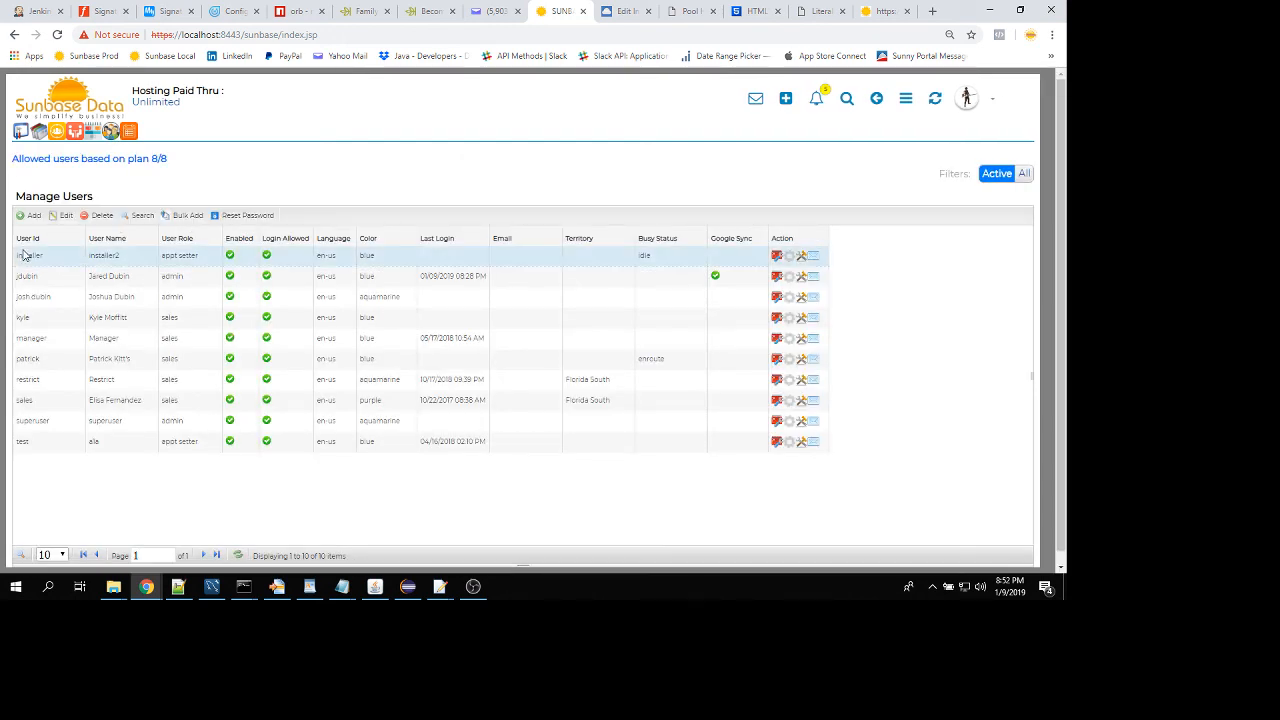
left_click(25, 256)
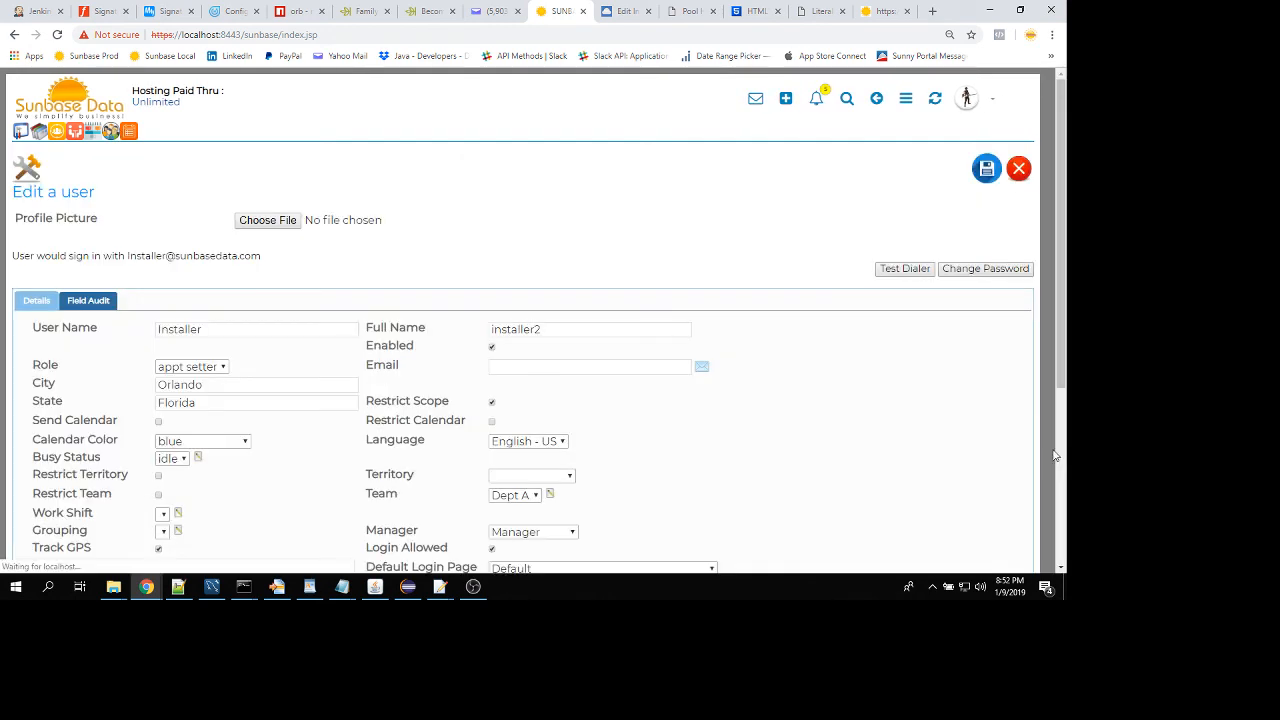
scroll(1048, 458, "down", 3)
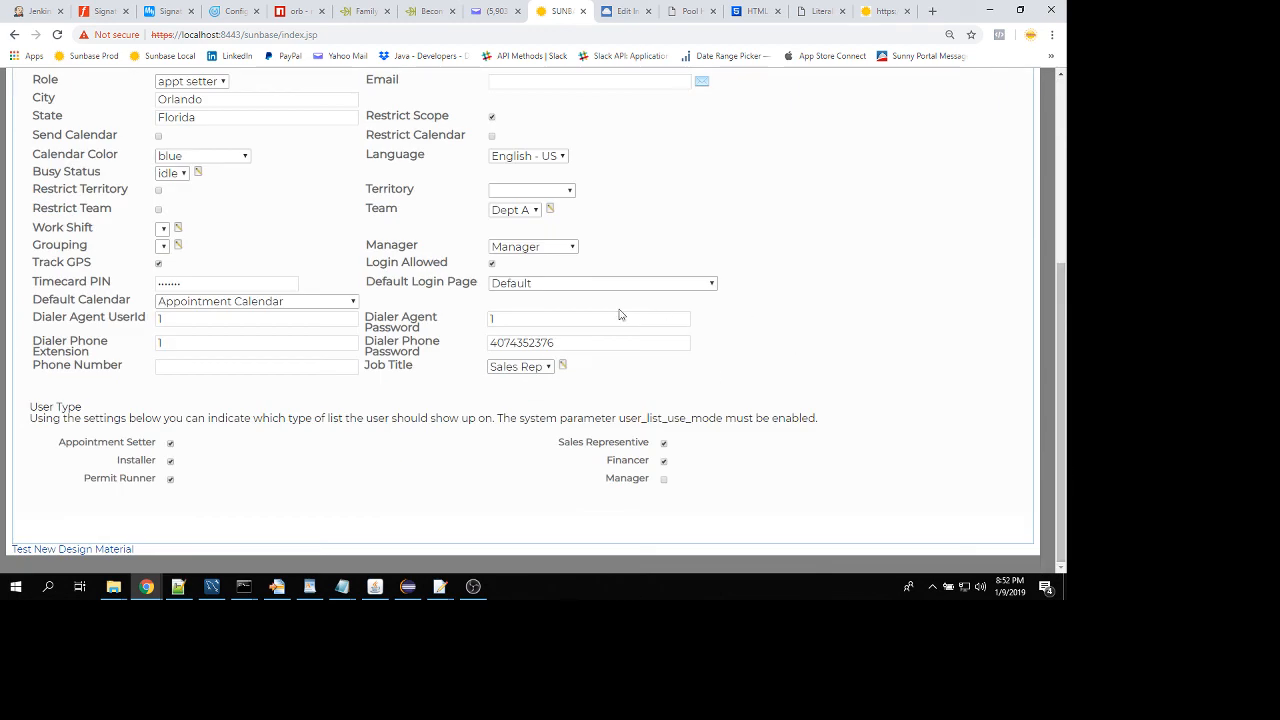
left_click(591, 284)
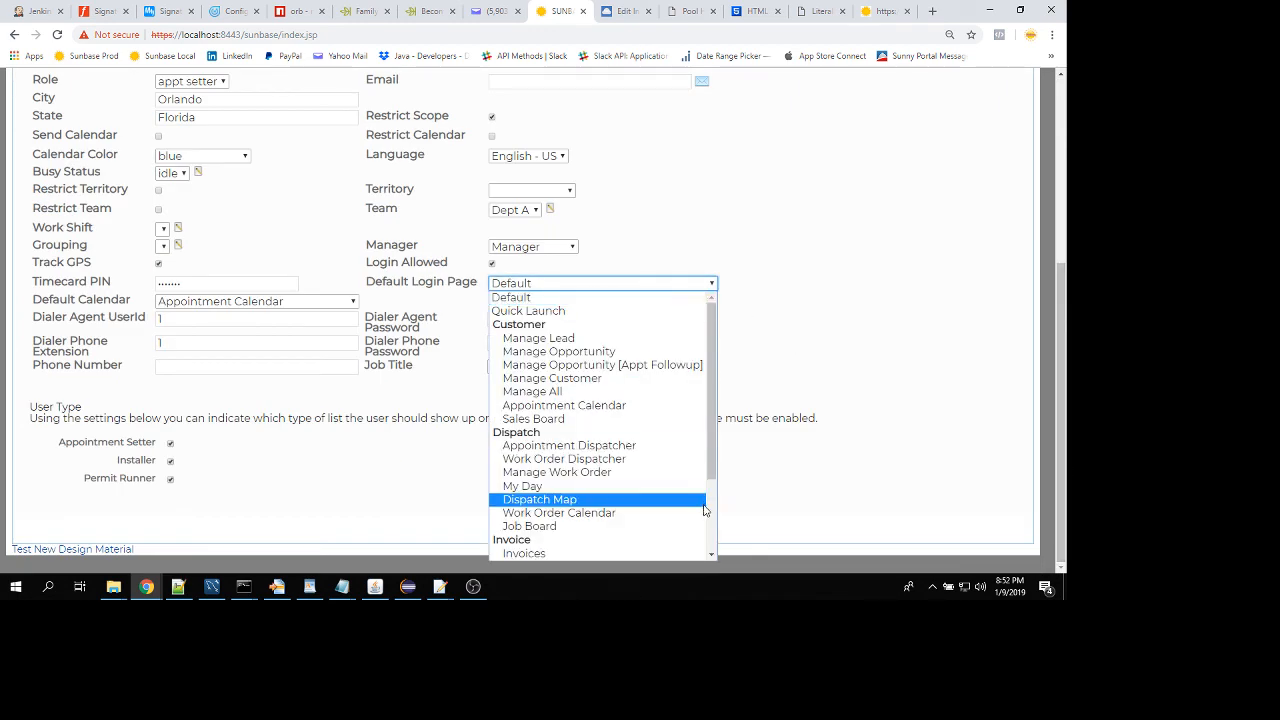
scroll(712, 519, "down", 3)
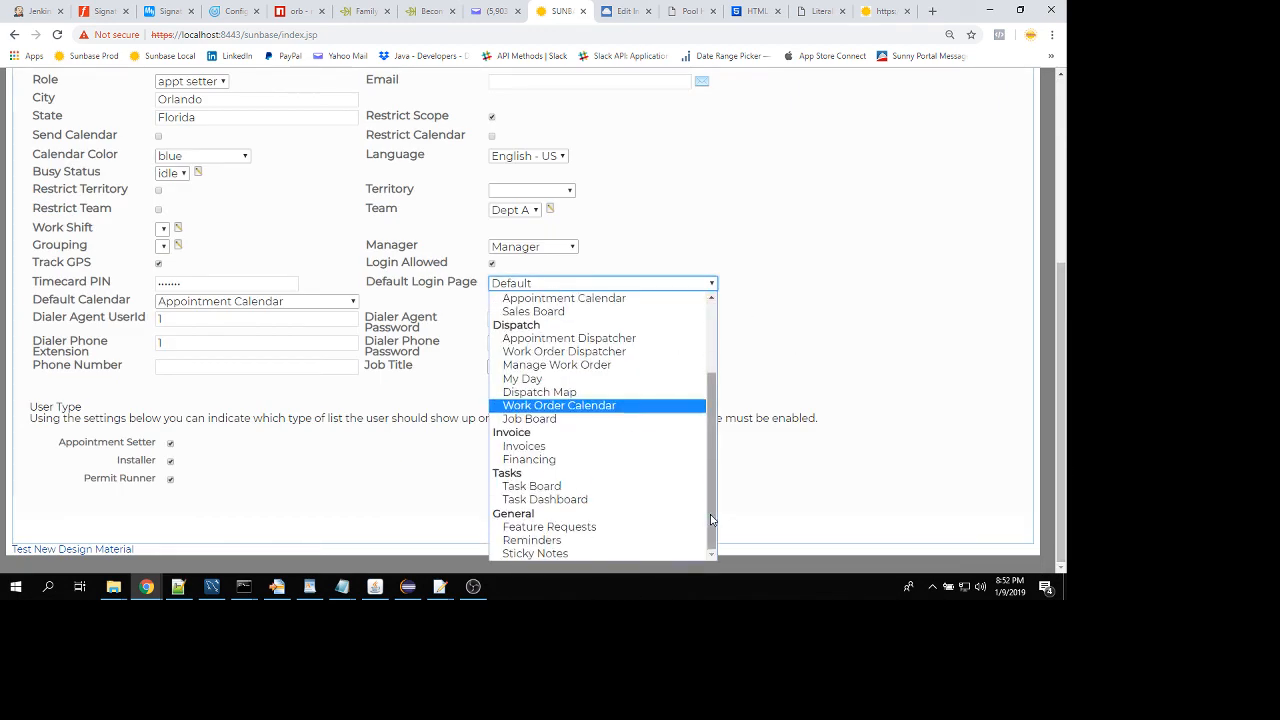
left_click(610, 499)
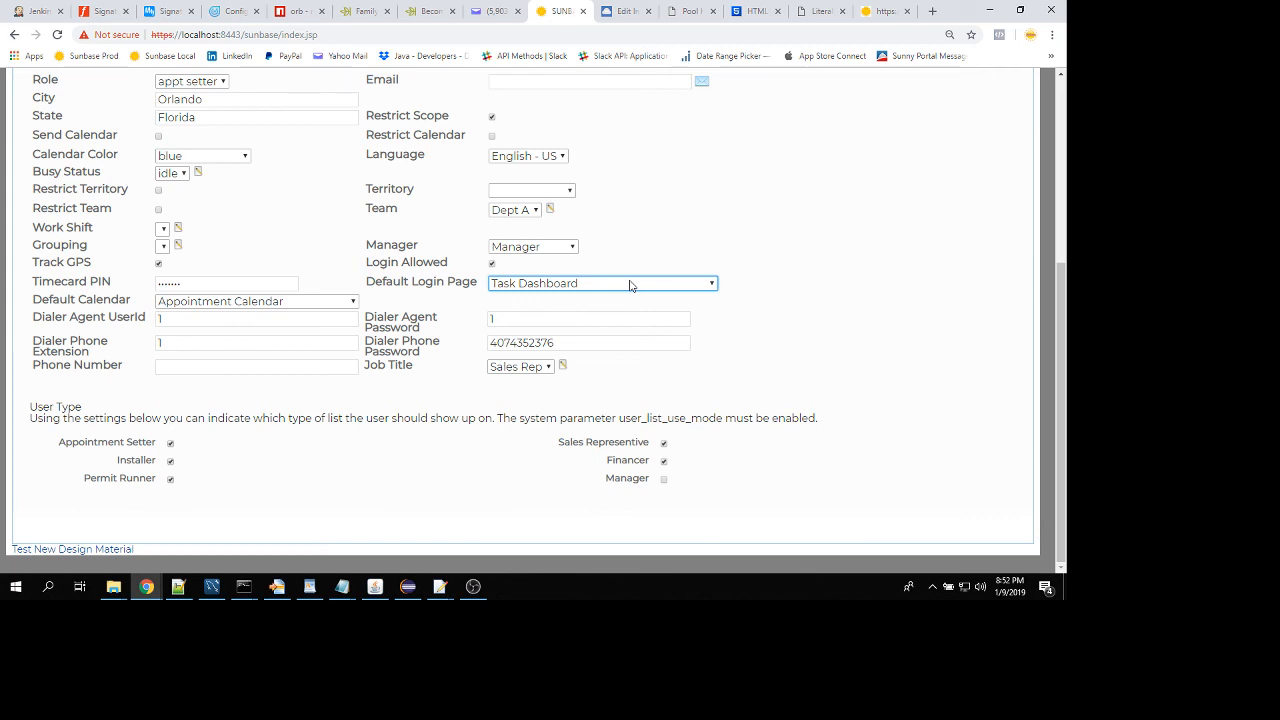
left_click(1066, 200)
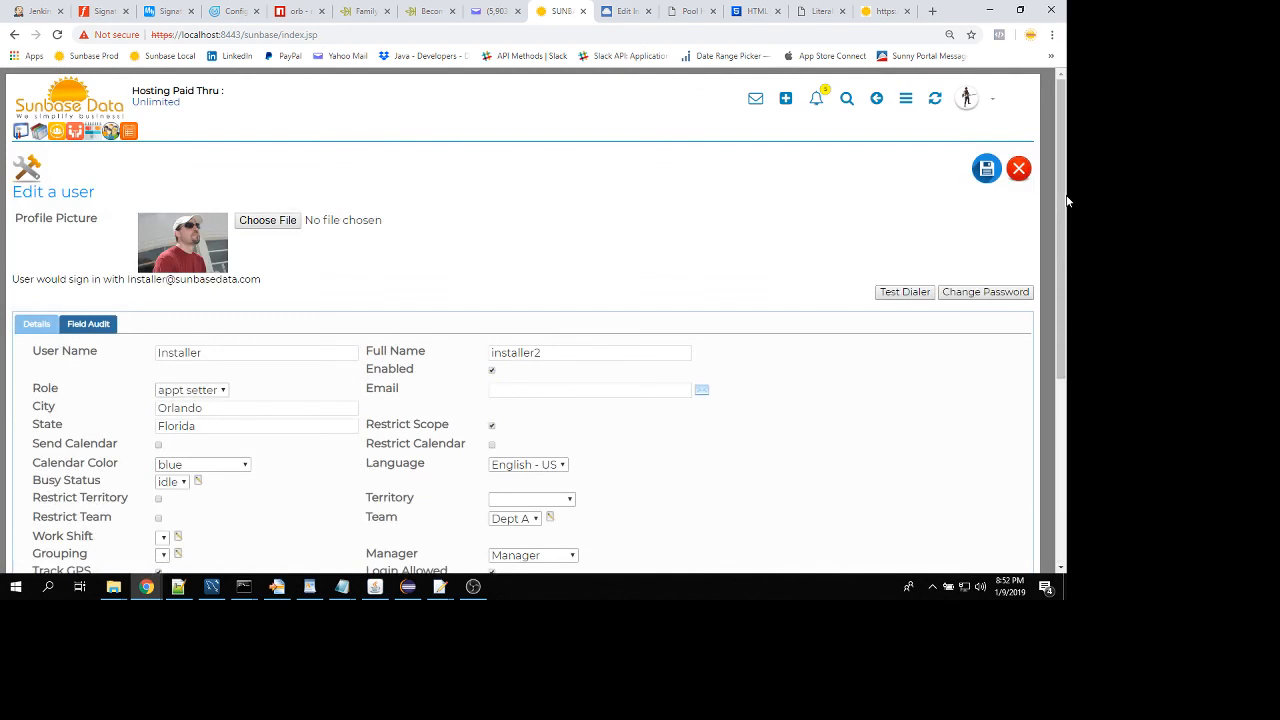
left_click(907, 98)
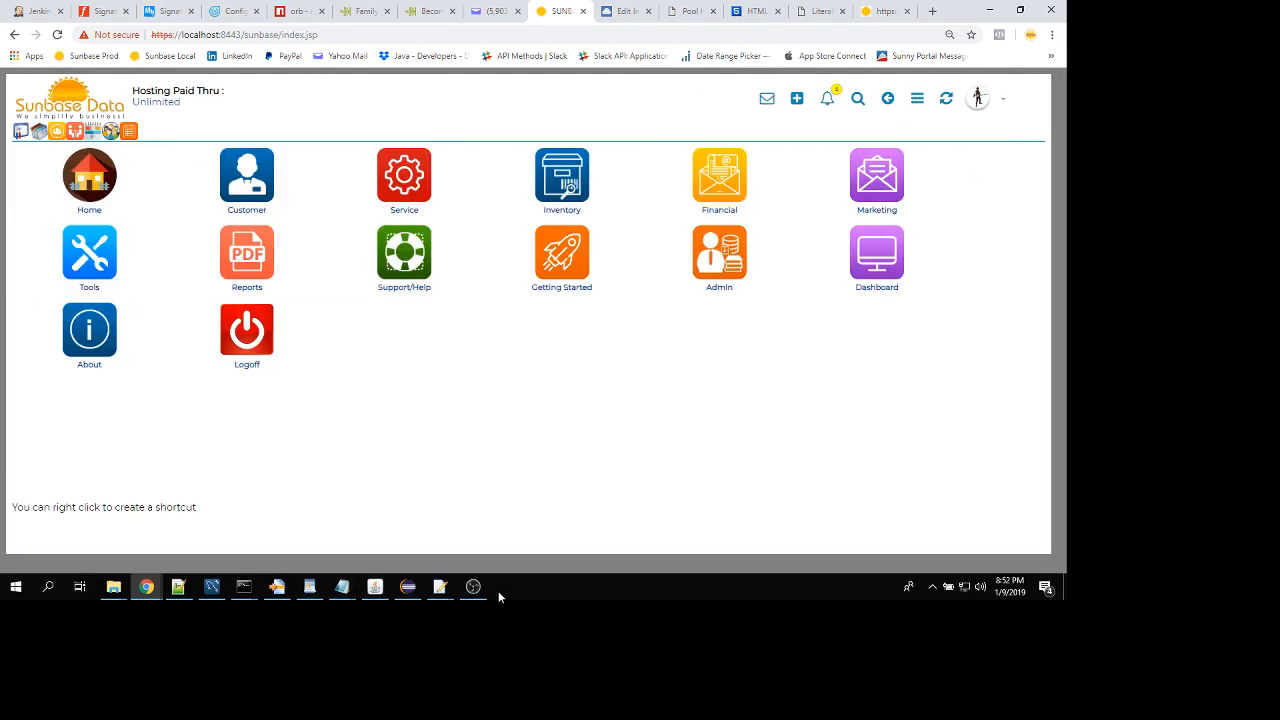